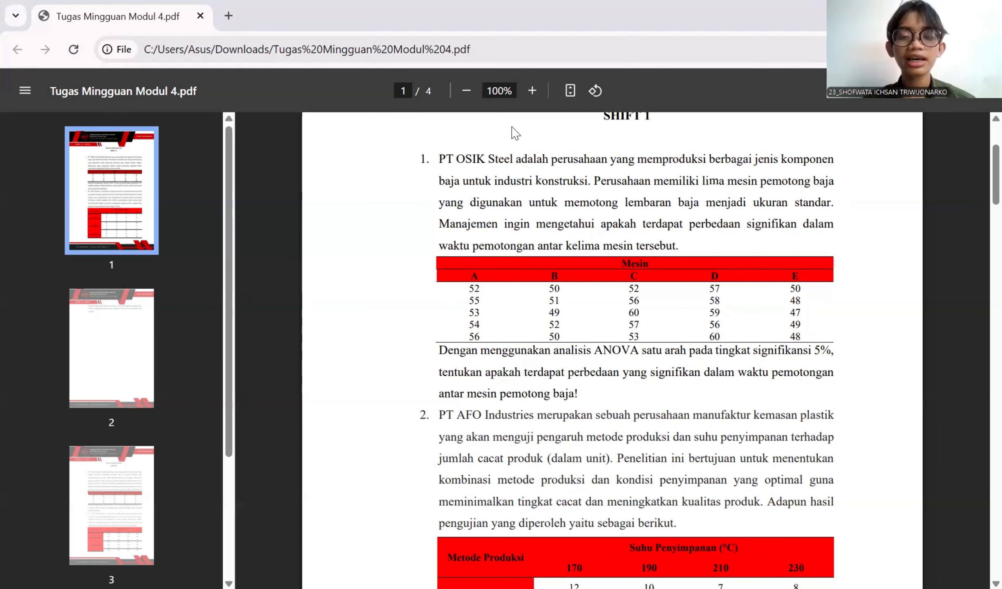
Look over the Soal 1 cutting-time data in the Excel workbook, and switch to the R script in RStudio
{"action": "key", "text": "alt+Tab"}
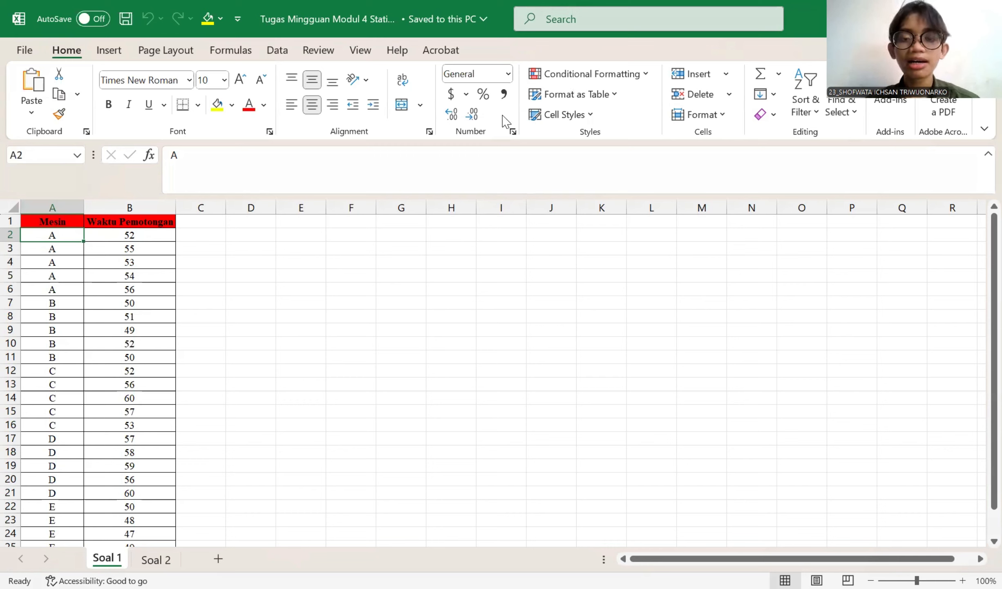
{"action": "key", "text": "alt+Tab"}
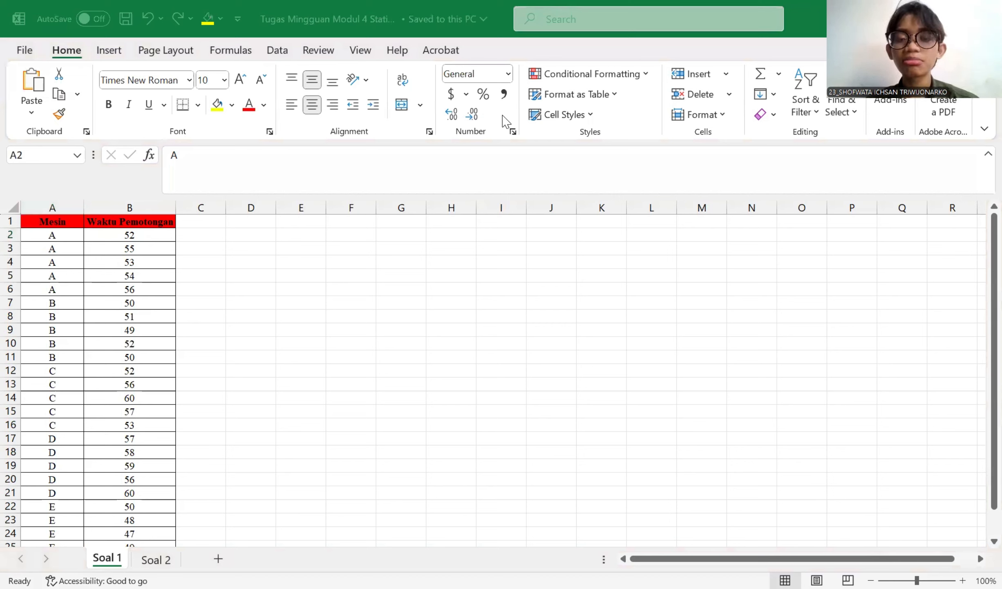
{"action": "key", "text": "alt+Tab"}
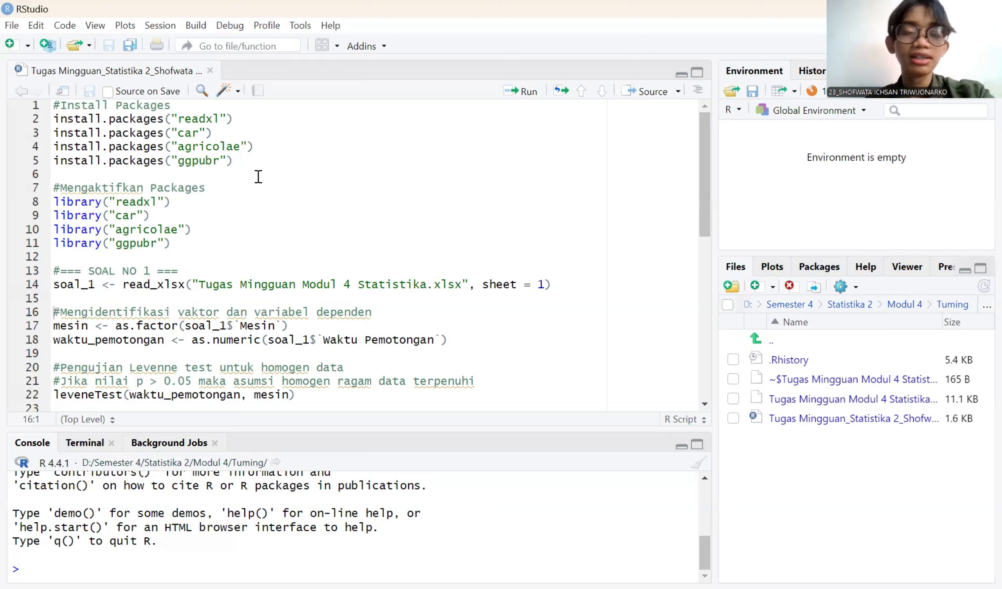
Run the script's install commands for the readxl, car, agricolae and ggpubr packages
{"action": "left_click", "coordinate": [56, 107]}
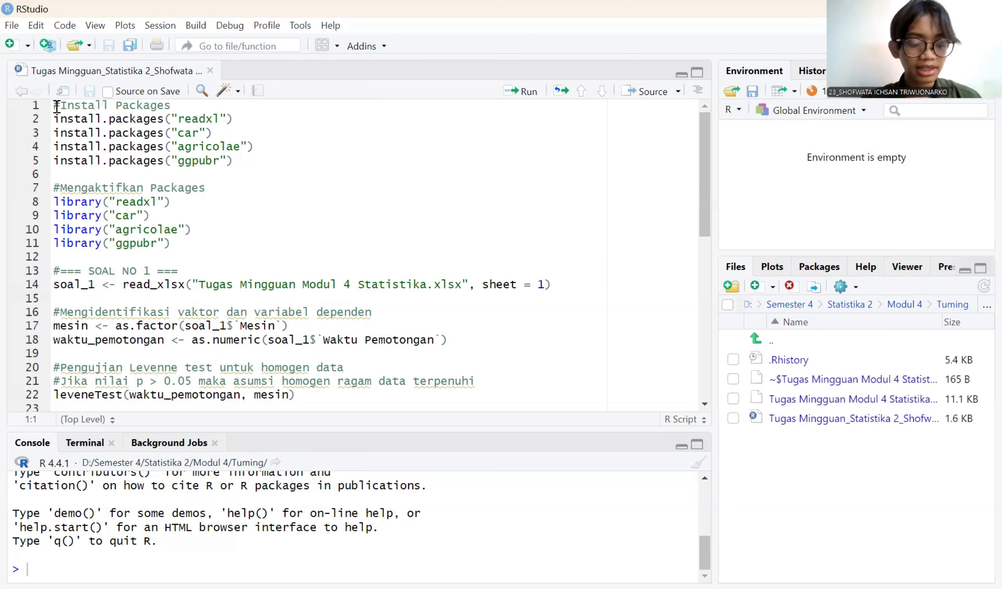
{"action": "key", "text": "shift+Down"}
{"action": "key", "text": "shift+Down"}
{"action": "key", "text": "shift+Down"}
{"action": "key", "text": "shift+Down"}
{"action": "key", "text": "shift+Down"}
{"action": "key", "text": "shift+Left"}
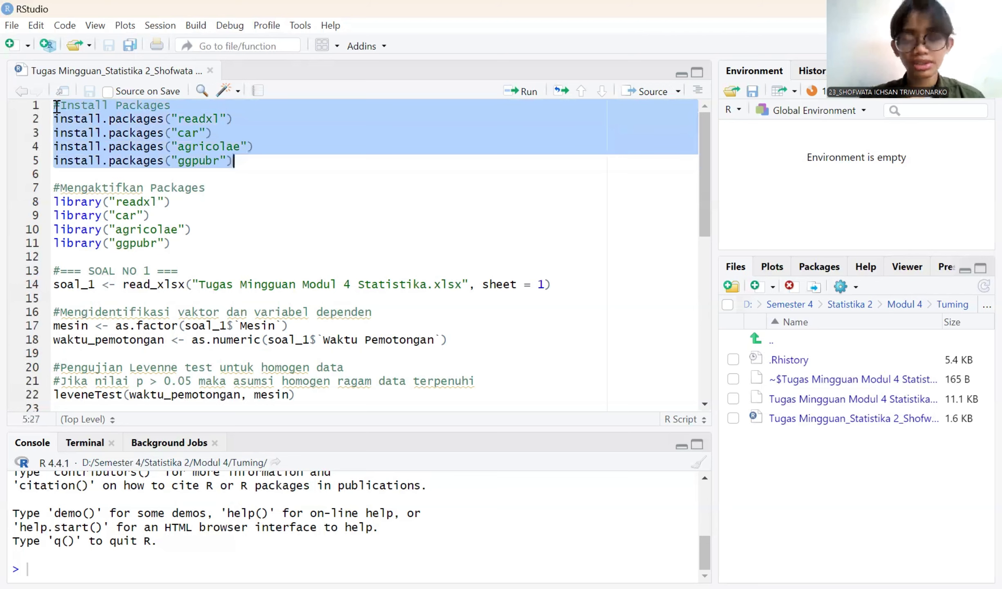
{"action": "key", "text": "ctrl+Return"}
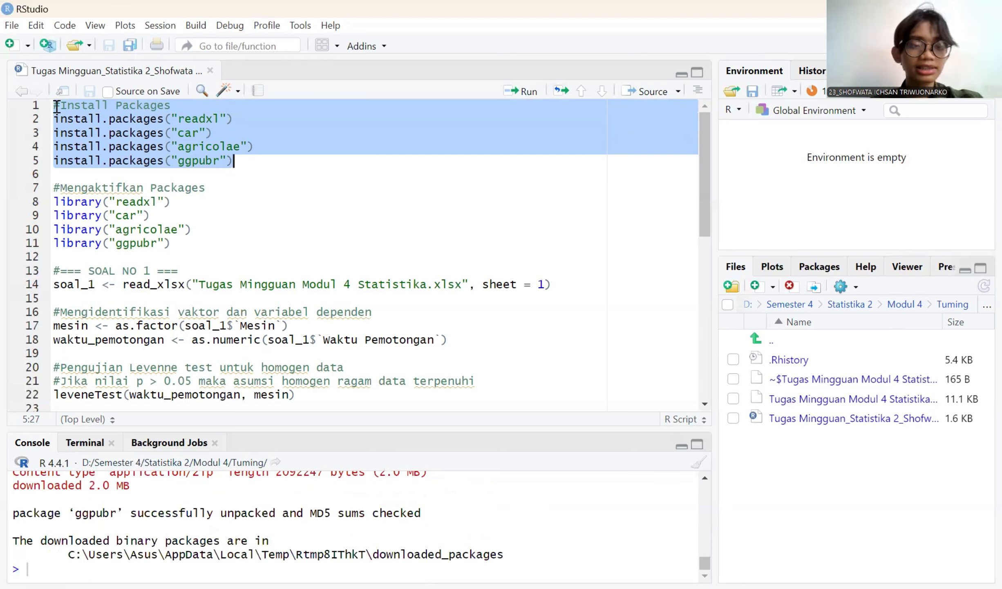
Run the library commands that load readxl, car, agricolae and ggpubr
{"action": "left_click", "coordinate": [56, 190]}
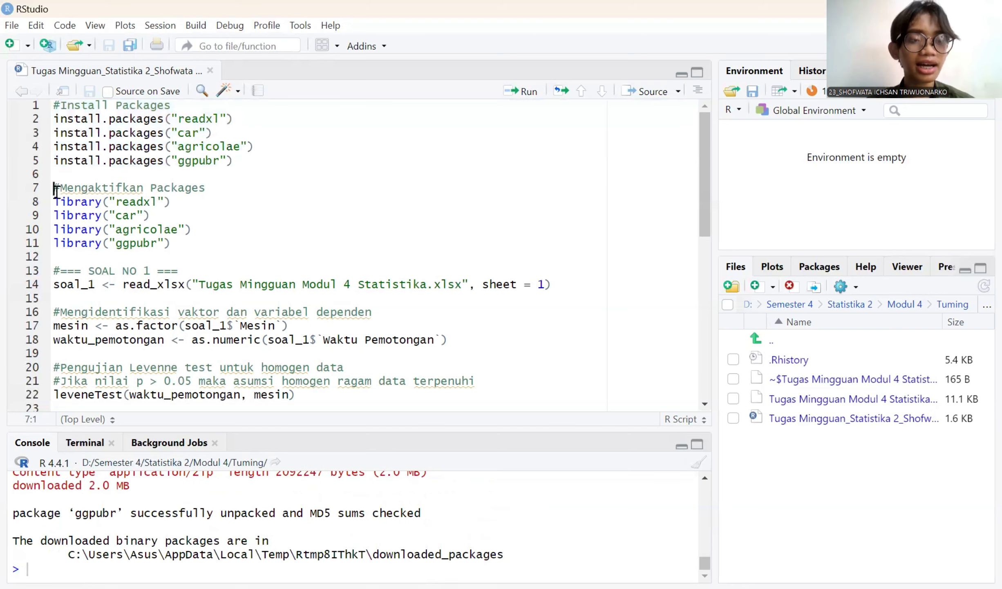
{"action": "key", "text": "shift+Down"}
{"action": "key", "text": "shift+Down"}
{"action": "key", "text": "shift+Down"}
{"action": "key", "text": "shift+Down"}
{"action": "key", "text": "shift+Down"}
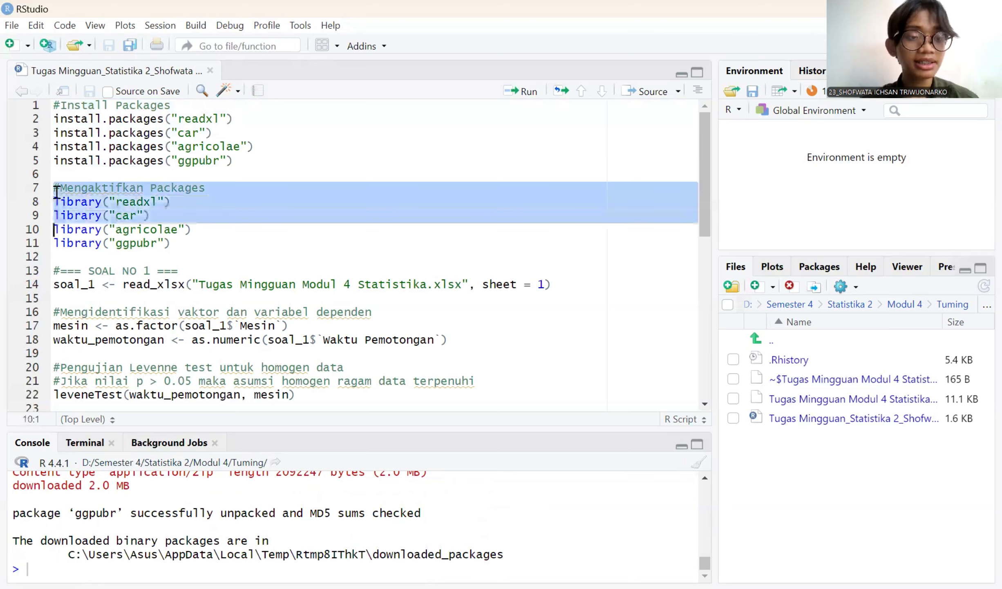
{"action": "key", "text": "shift+Left"}
{"action": "key", "text": "ctrl+Return"}
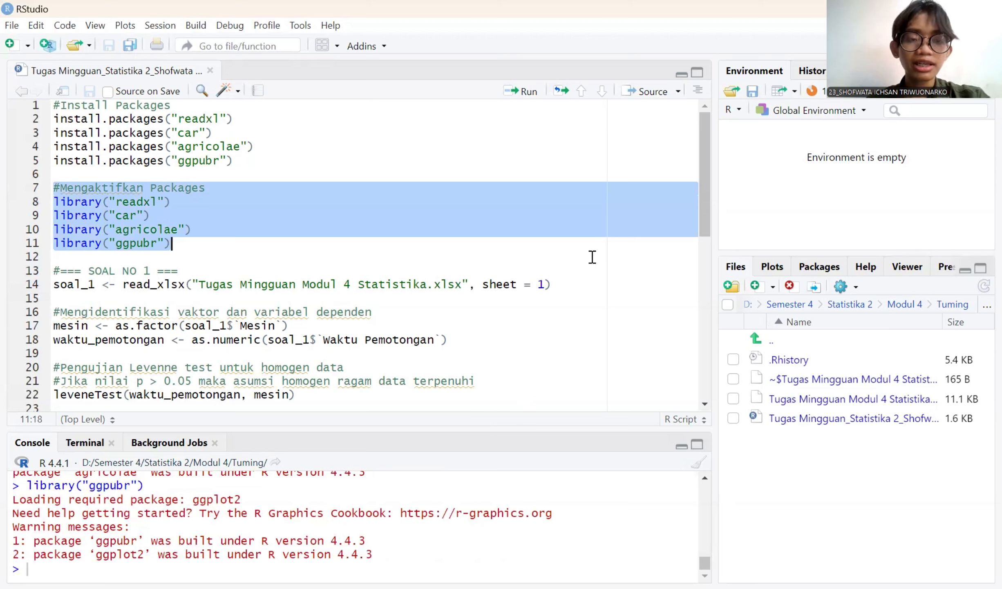
Check in the installed packages list that the required packages are loaded, and return to the file list
{"action": "left_click", "coordinate": [819, 268]}
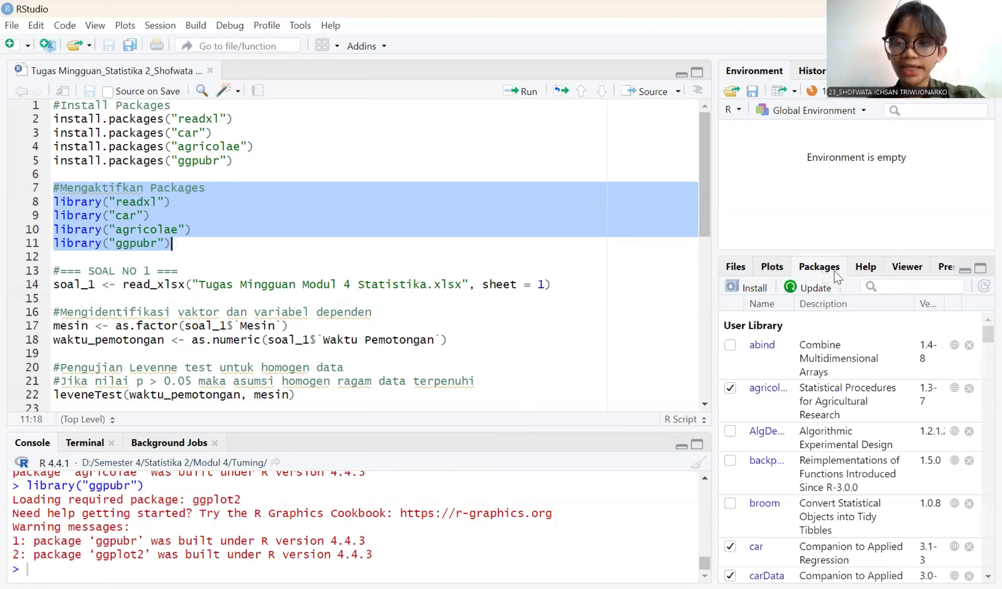
{"action": "scroll", "coordinate": [761, 409], "scroll_direction": "down", "scroll_amount": 5}
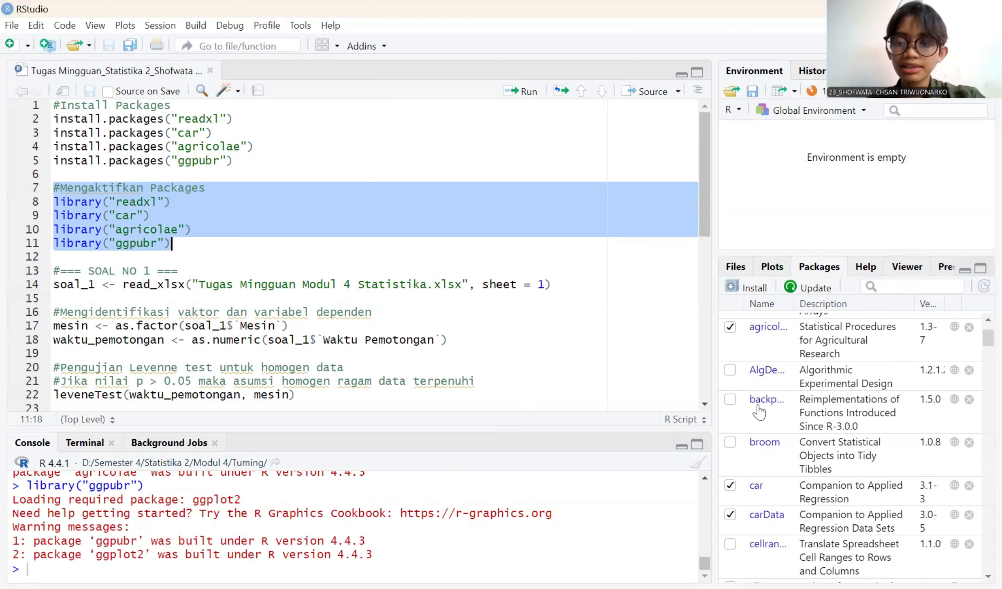
{"action": "scroll", "coordinate": [761, 409], "scroll_direction": "up", "scroll_amount": 3}
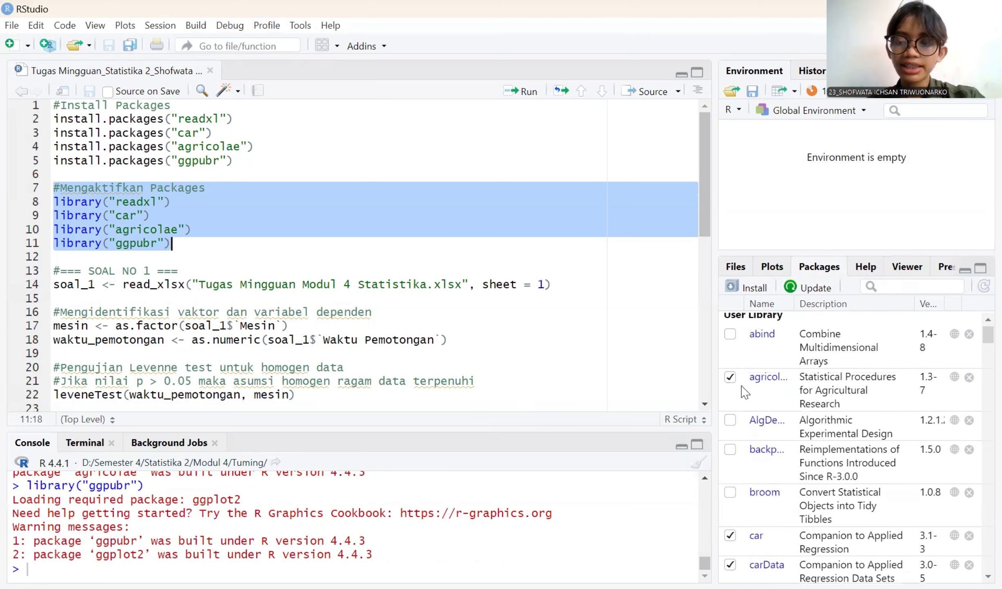
{"action": "left_click", "coordinate": [743, 269]}
Correct the misspelled word "vaktor" to "faktor" in the comment on line 16 of the script
{"action": "scroll", "coordinate": [153, 271], "scroll_direction": "down", "scroll_amount": 2}
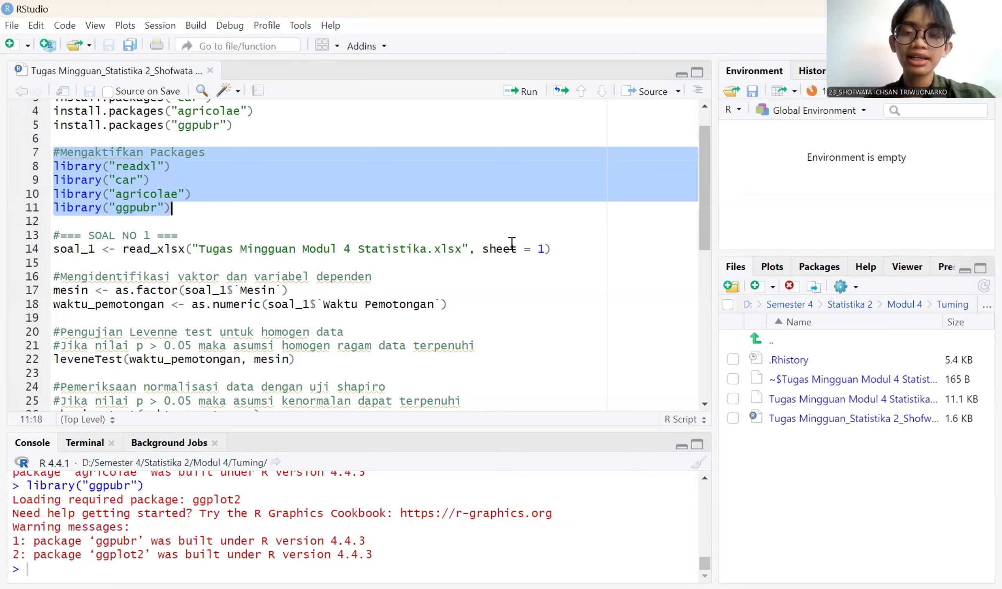
{"action": "scroll", "coordinate": [340, 276], "scroll_direction": "down", "scroll_amount": 1}
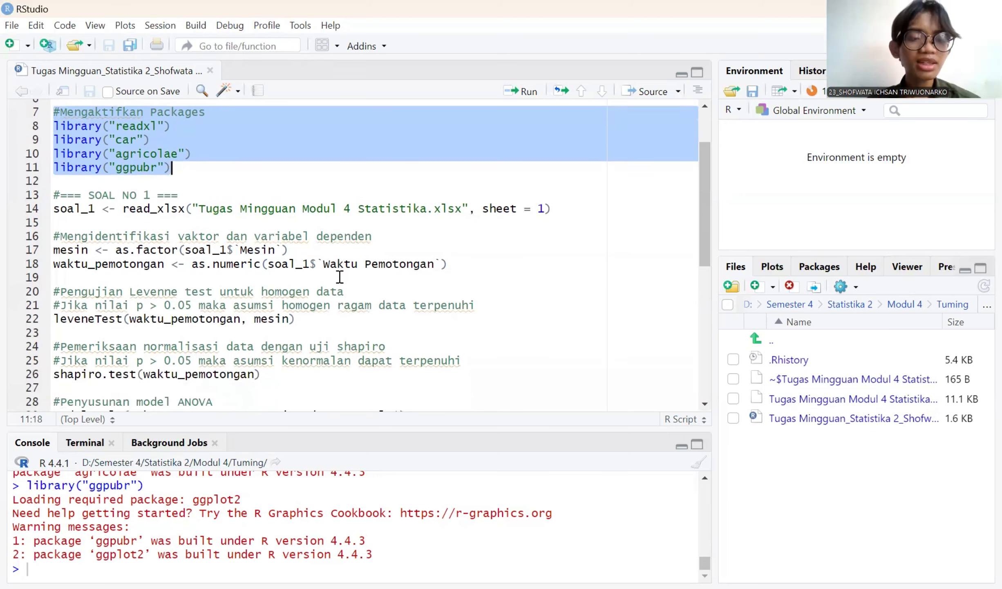
{"action": "scroll", "coordinate": [339, 277], "scroll_direction": "down", "scroll_amount": 1}
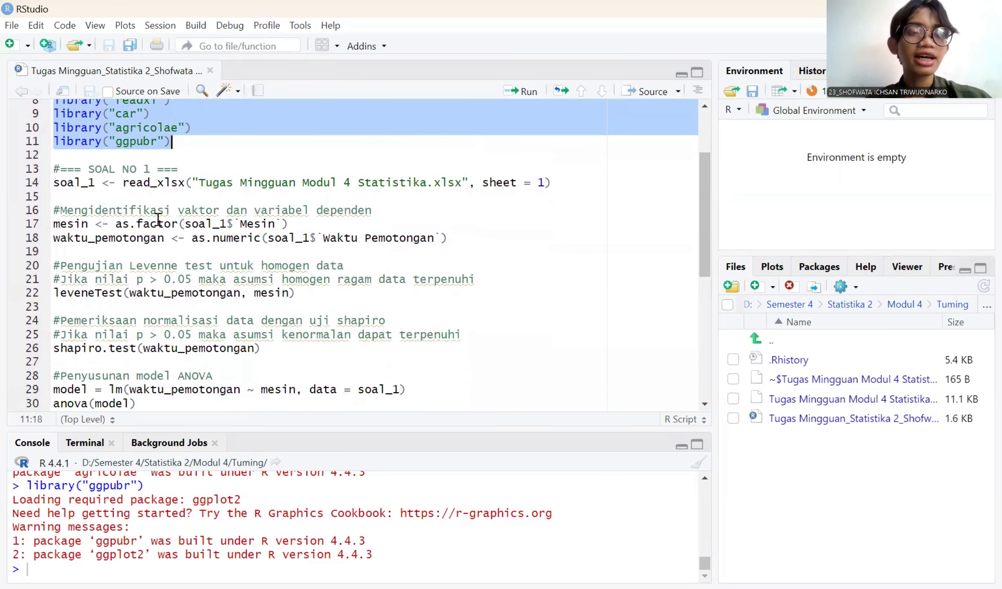
{"action": "left_click", "coordinate": [186, 211]}
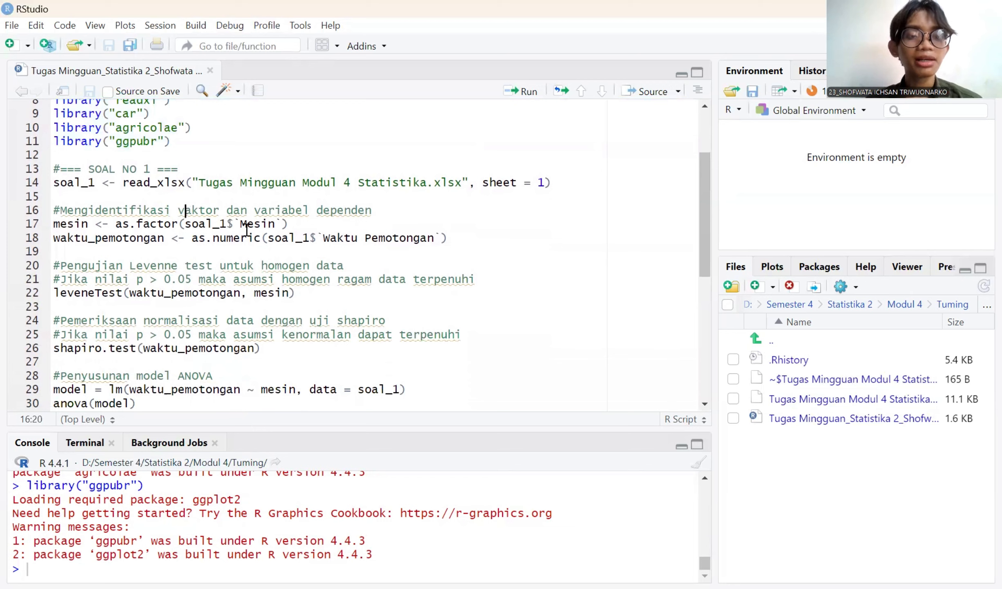
{"action": "key", "text": "BackSpace"}
{"action": "type", "text": "f"}
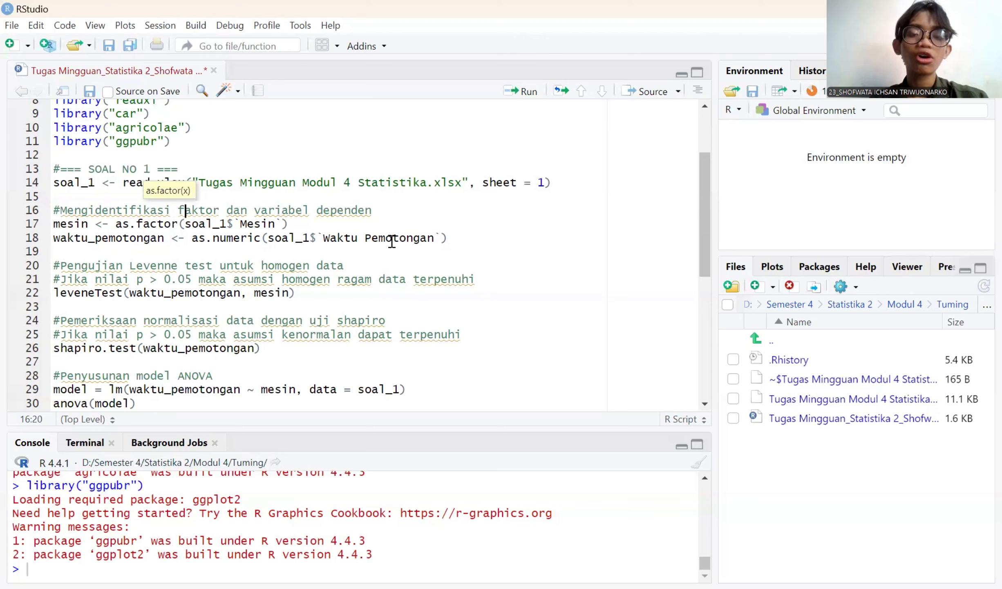
Run the Soal No 1 import that reads sheet 1 of "Tugas Mingguan Modul 4 Statistika.xlsx" into soal_1
{"action": "left_click", "coordinate": [56, 171]}
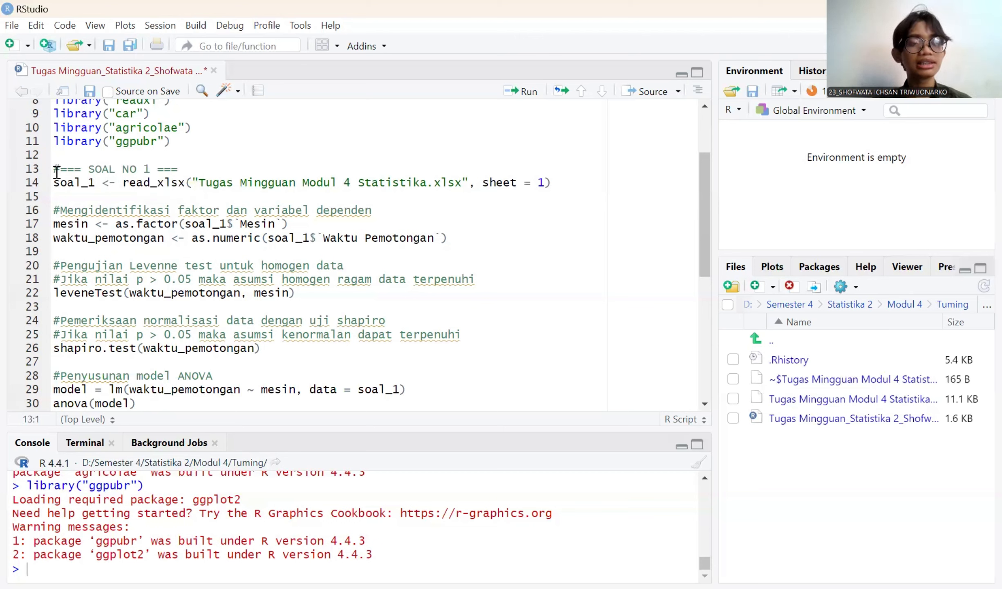
{"action": "key", "text": "shift+Down"}
{"action": "key", "text": "shift+Down"}
{"action": "key", "text": "shift+Left"}
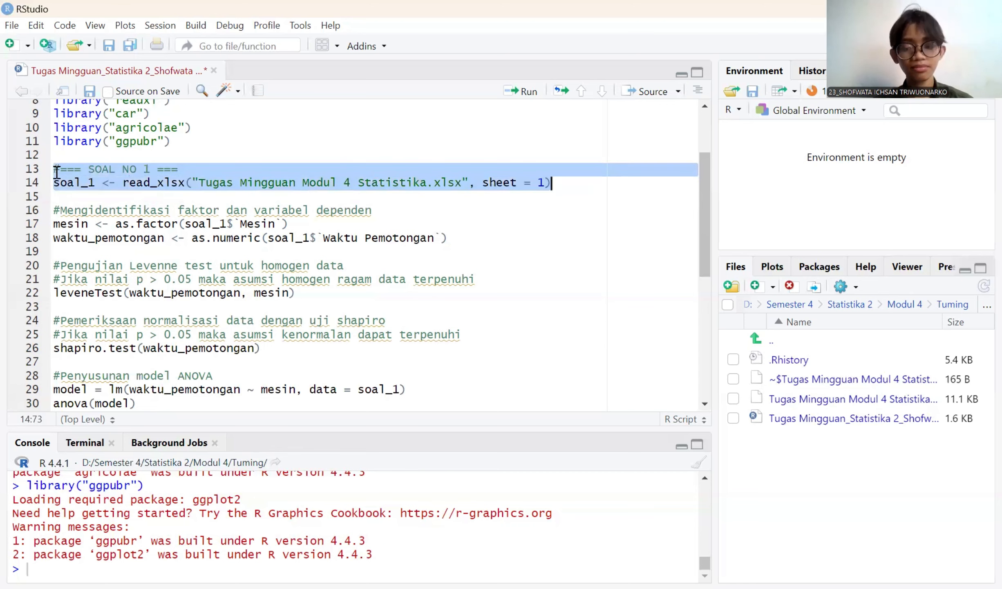
{"action": "key", "text": "ctrl+Return"}
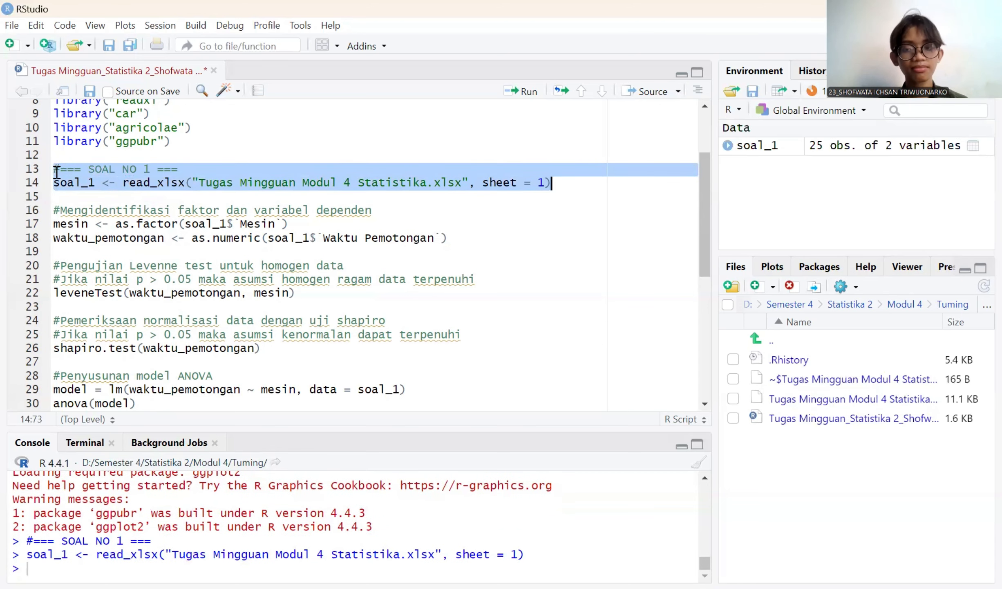
View the imported soal_1 data table, check its rows, and close the viewer
{"action": "left_click", "coordinate": [750, 146]}
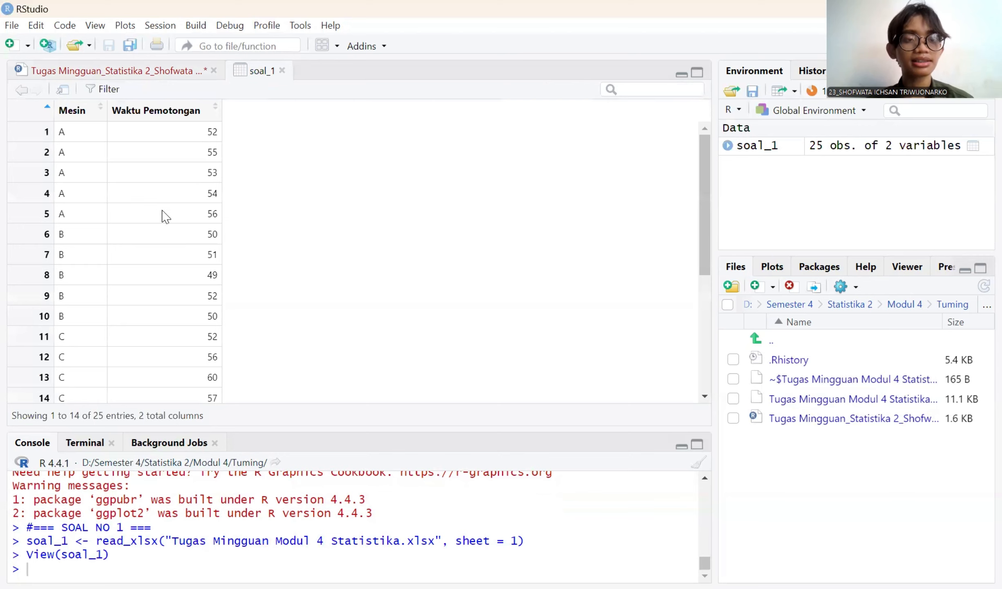
{"action": "scroll", "coordinate": [161, 214], "scroll_direction": "down", "scroll_amount": 3}
{"action": "scroll", "coordinate": [163, 215], "scroll_direction": "up", "scroll_amount": 3}
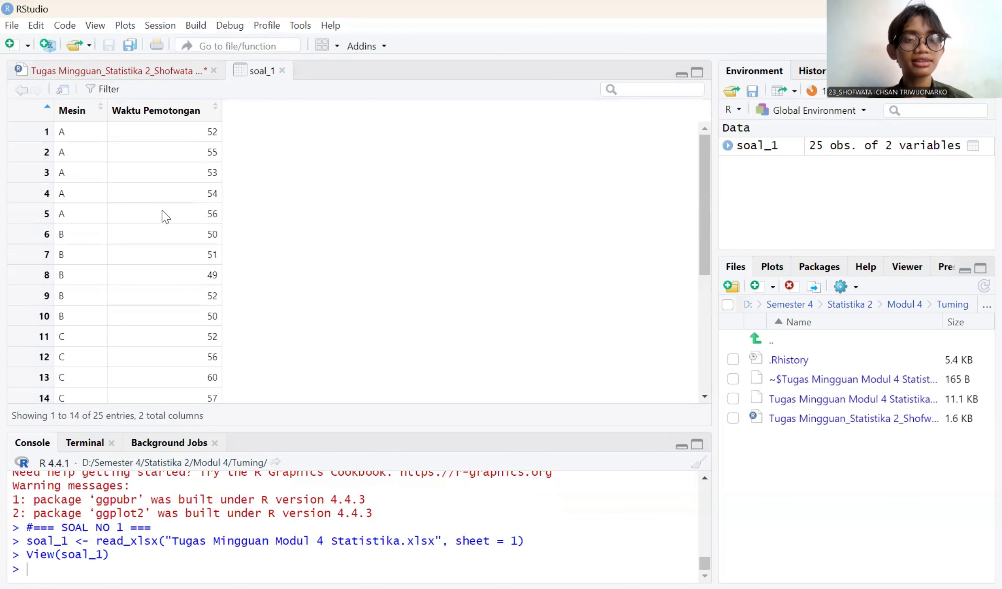
{"action": "left_click", "coordinate": [282, 70]}
Run the lines that define mesin as a factor and waktu_pemotongan as a numeric variable from soal_1
{"action": "left_click", "coordinate": [55, 210]}
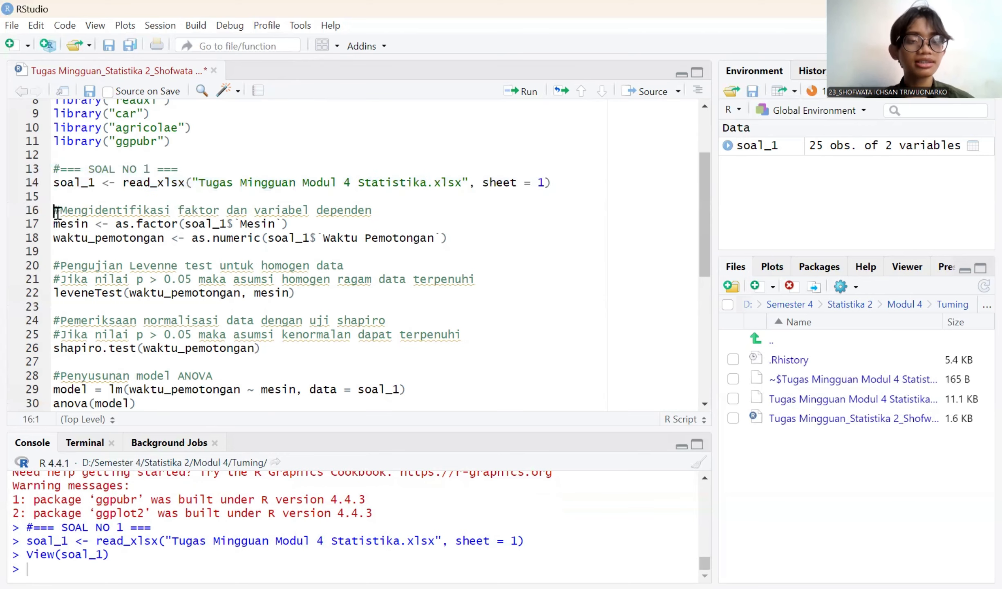
{"action": "key", "text": "shift+Down"}
{"action": "key", "text": "shift+Down"}
{"action": "key", "text": "shift+Down"}
{"action": "key", "text": "shift+Left"}
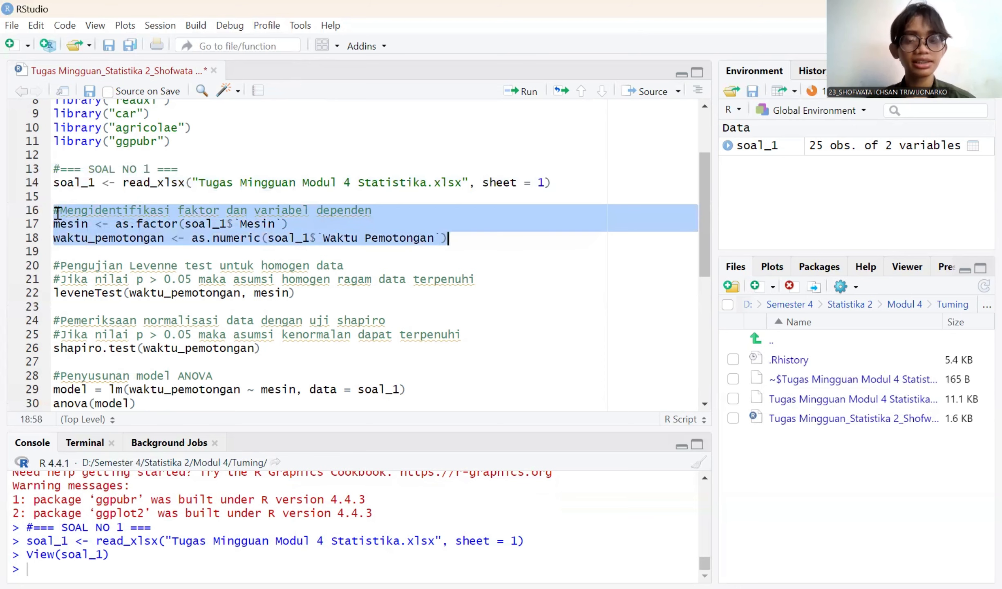
{"action": "key", "text": "ctrl+Return"}
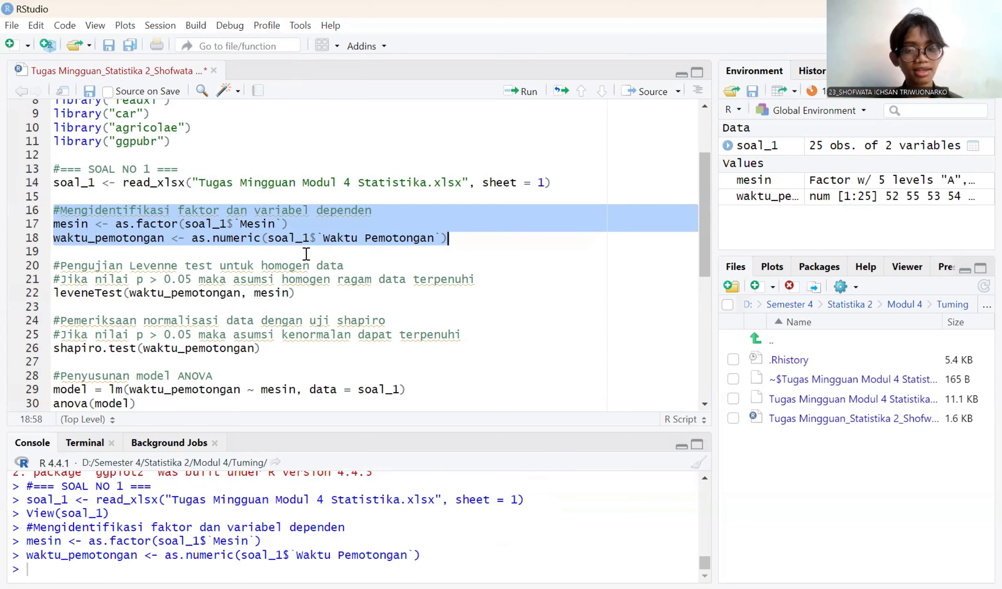
Run the Levene homogeneity test of waktu_pemotongan by mesin
{"action": "scroll", "coordinate": [296, 278], "scroll_direction": "down", "scroll_amount": 1}
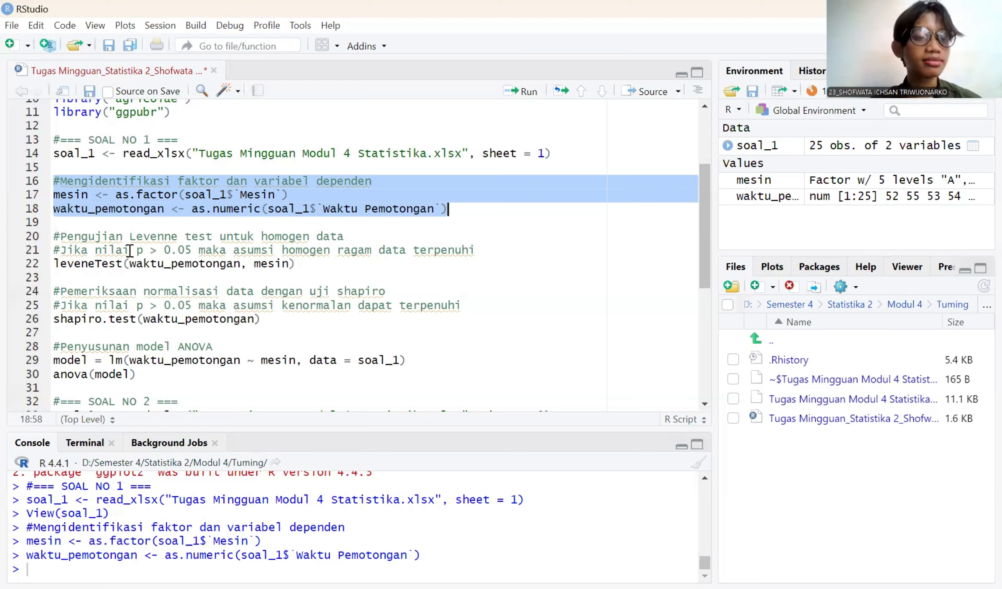
{"action": "left_click", "coordinate": [56, 236]}
{"action": "key", "text": "shift+Down"}
{"action": "key", "text": "shift+Down"}
{"action": "key", "text": "shift+Down"}
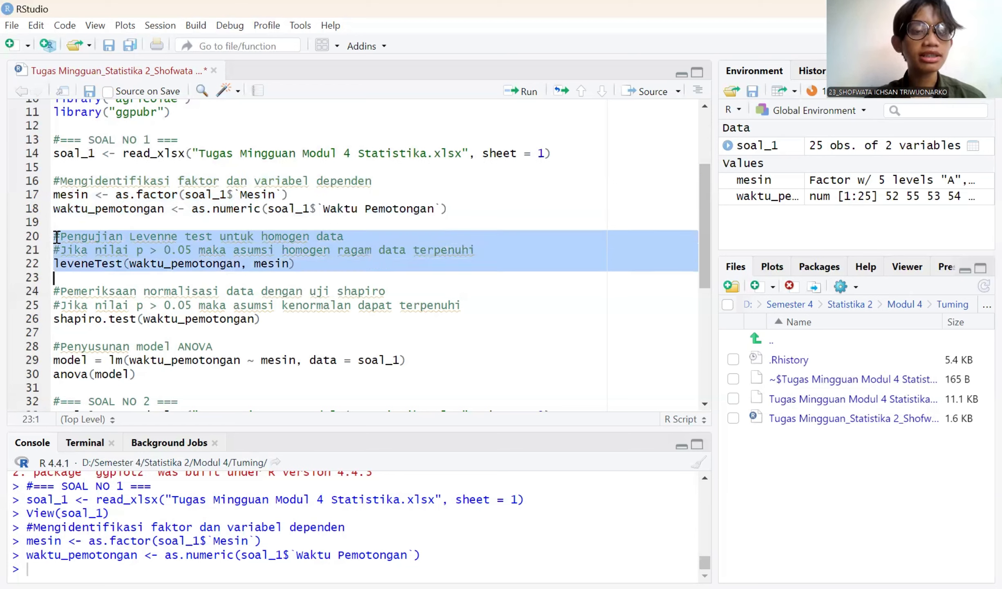
{"action": "key", "text": "shift+Left"}
{"action": "key", "text": "ctrl+Return"}
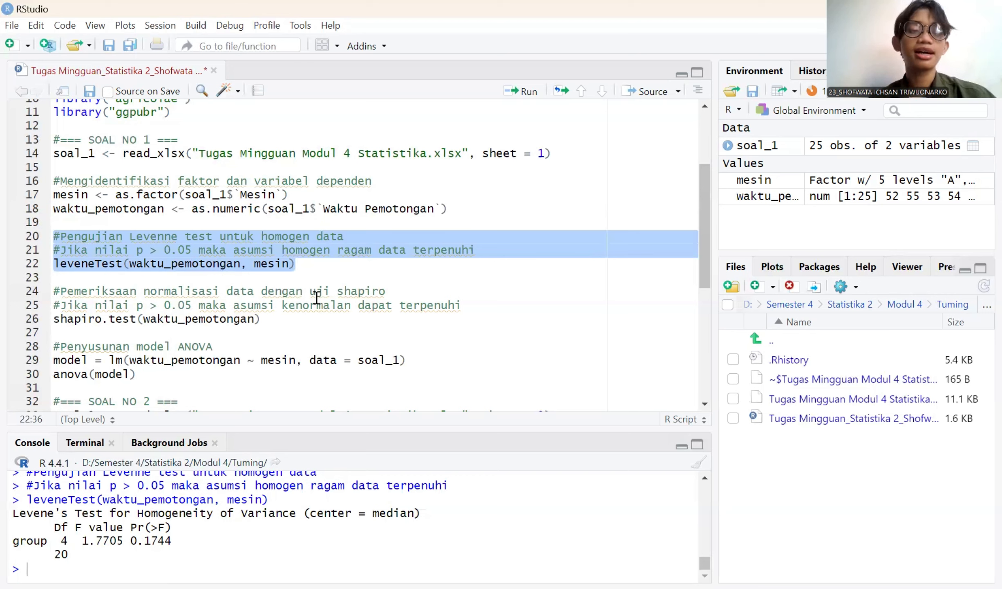
Run the Shapiro-Wilk normality test on waktu_pemotongan
{"action": "left_click", "coordinate": [56, 292]}
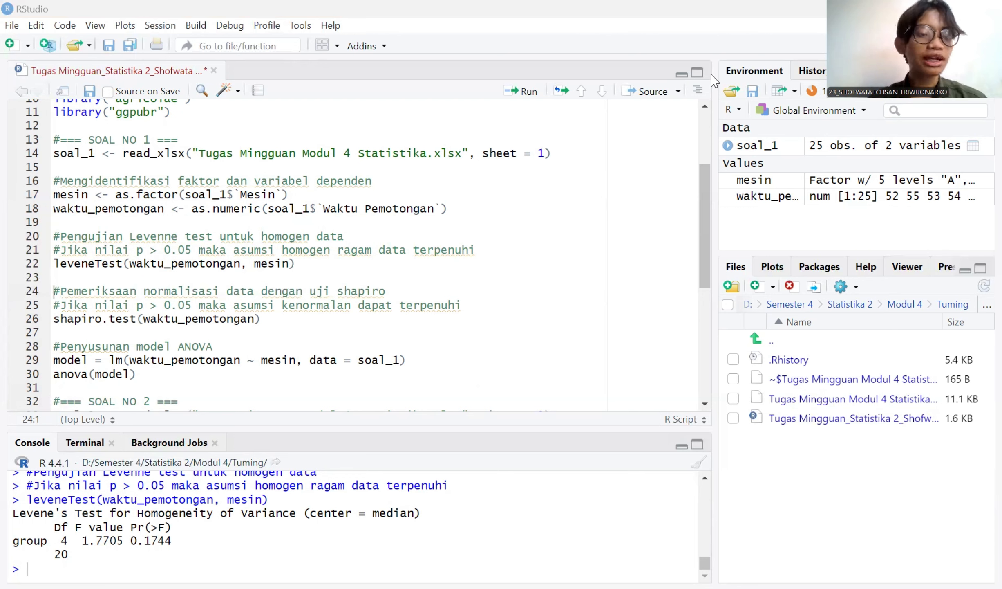
{"action": "key", "text": "shift+Down"}
{"action": "key", "text": "shift+Down"}
{"action": "key", "text": "shift+Down"}
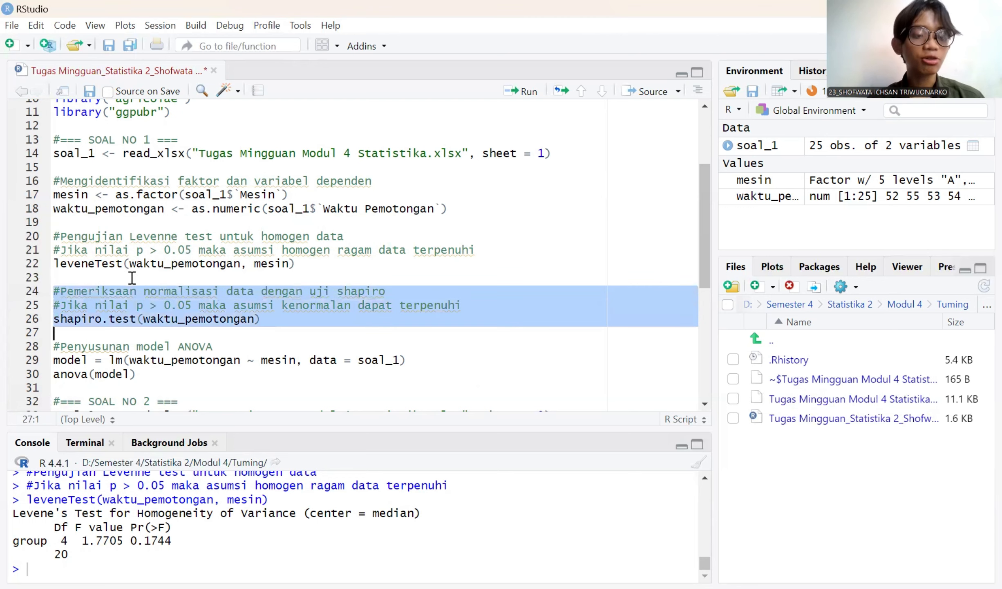
{"action": "key", "text": "shift+Left"}
{"action": "key", "text": "ctrl+Return"}
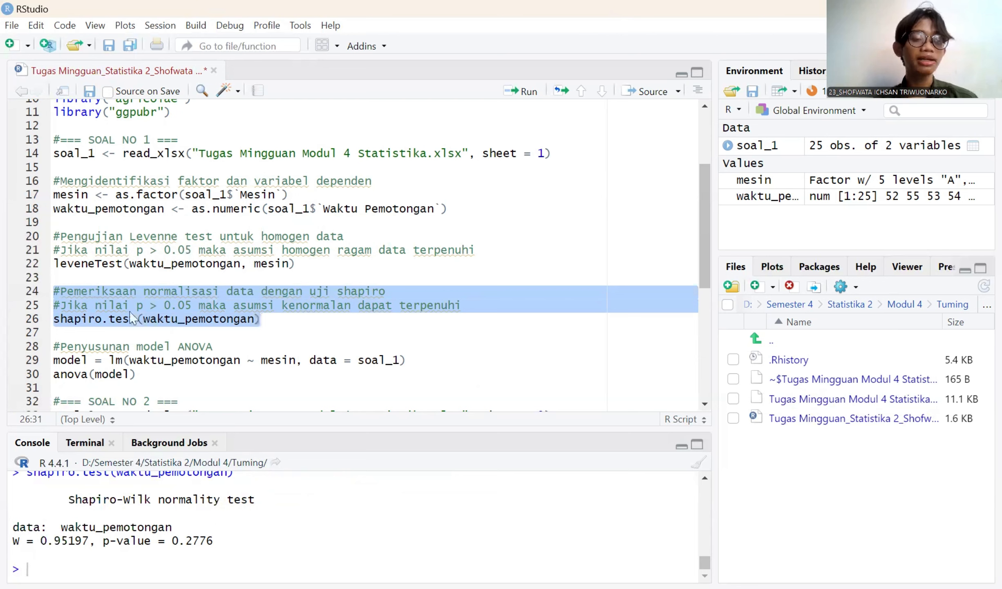
{"action": "left_click", "coordinate": [172, 306]}
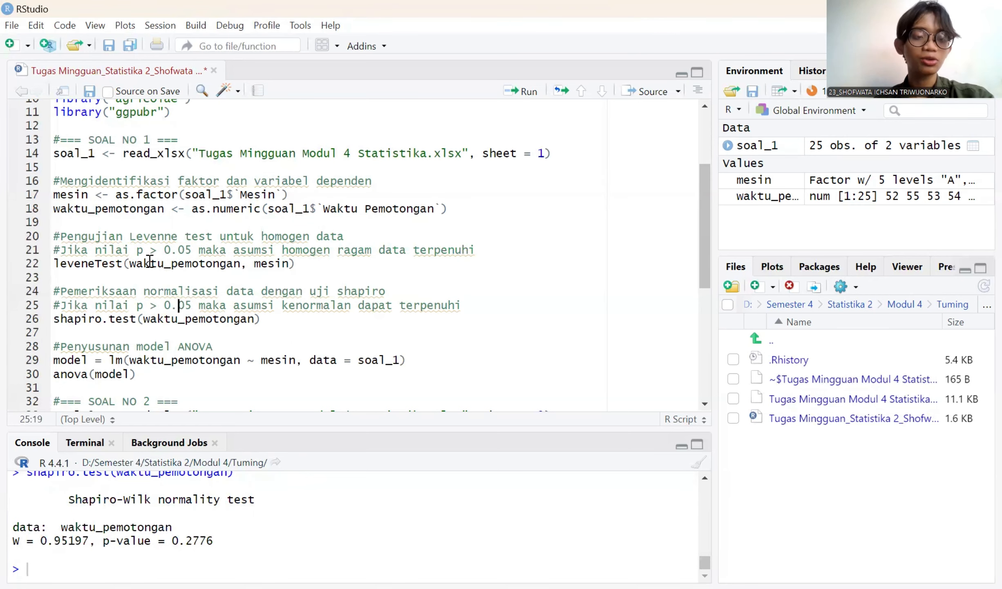
Run the lines that fit the linear model of waktu_pemotongan by mesin on soal_1 and output its ANOVA table
{"action": "scroll", "coordinate": [233, 264], "scroll_direction": "down", "scroll_amount": 1}
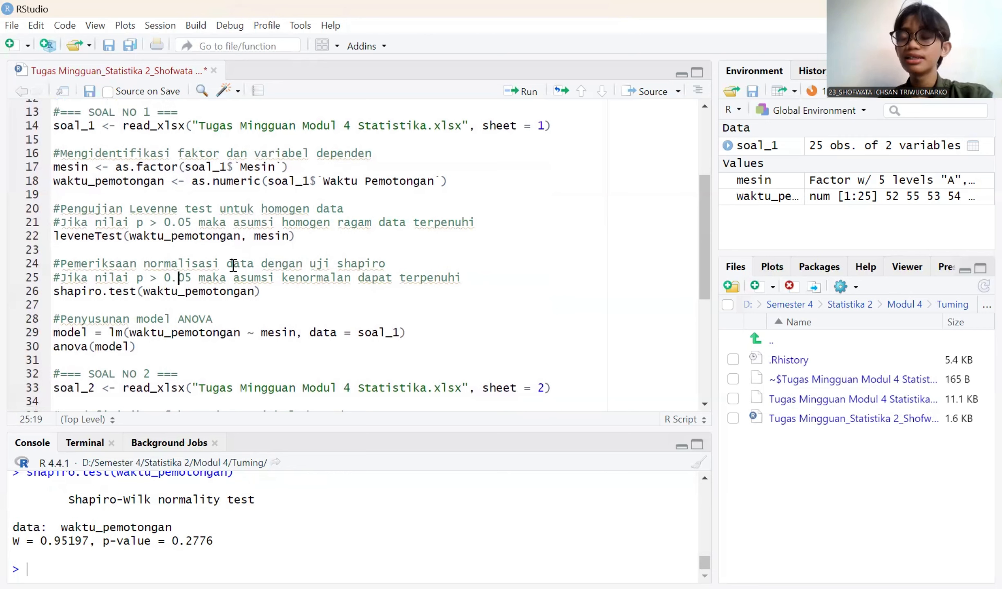
{"action": "left_click", "coordinate": [57, 320]}
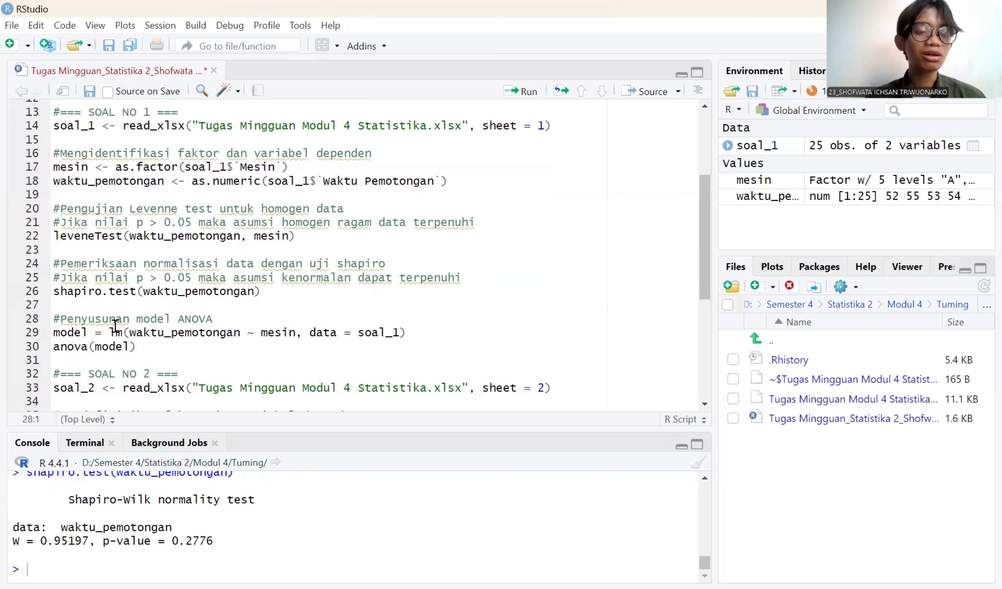
{"action": "scroll", "coordinate": [116, 325], "scroll_direction": "down", "scroll_amount": 1}
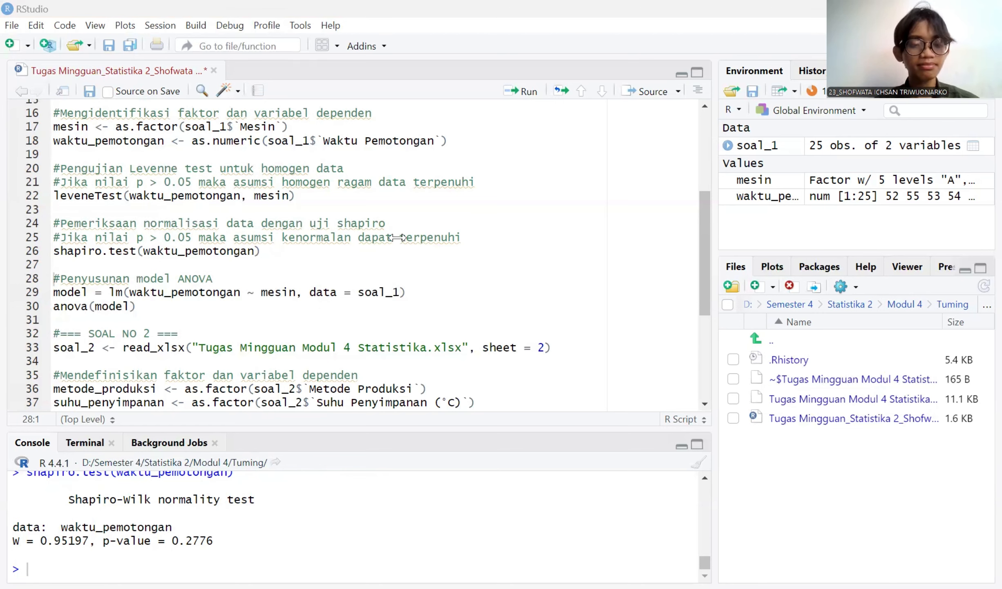
{"action": "key", "text": "shift+Down"}
{"action": "key", "text": "shift+Down"}
{"action": "key", "text": "shift+Down"}
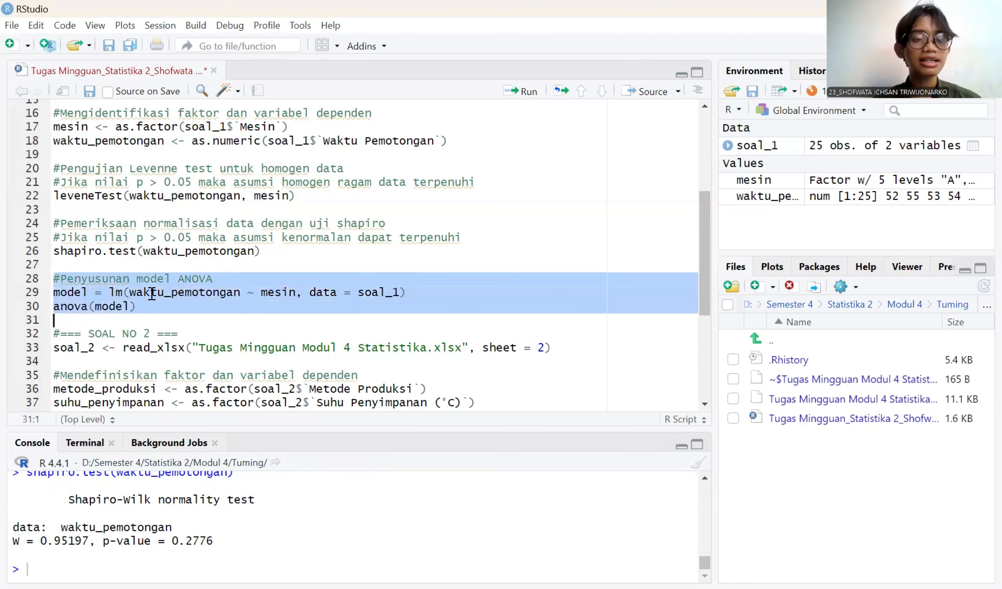
{"action": "key", "text": "shift+Left"}
{"action": "key", "text": "ctrl+Return"}
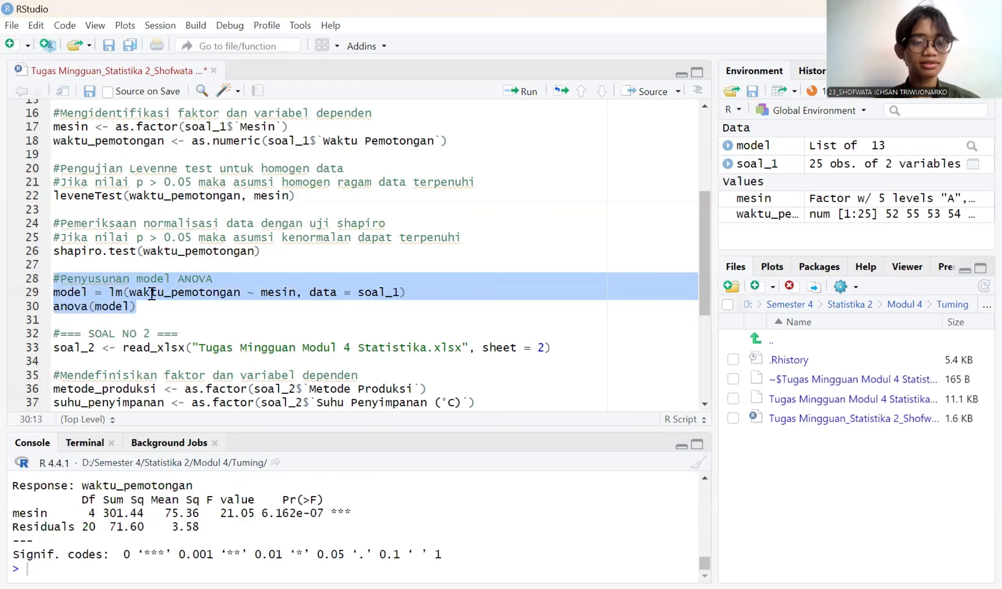
{"action": "scroll", "coordinate": [174, 247], "scroll_direction": "up", "scroll_amount": 2}
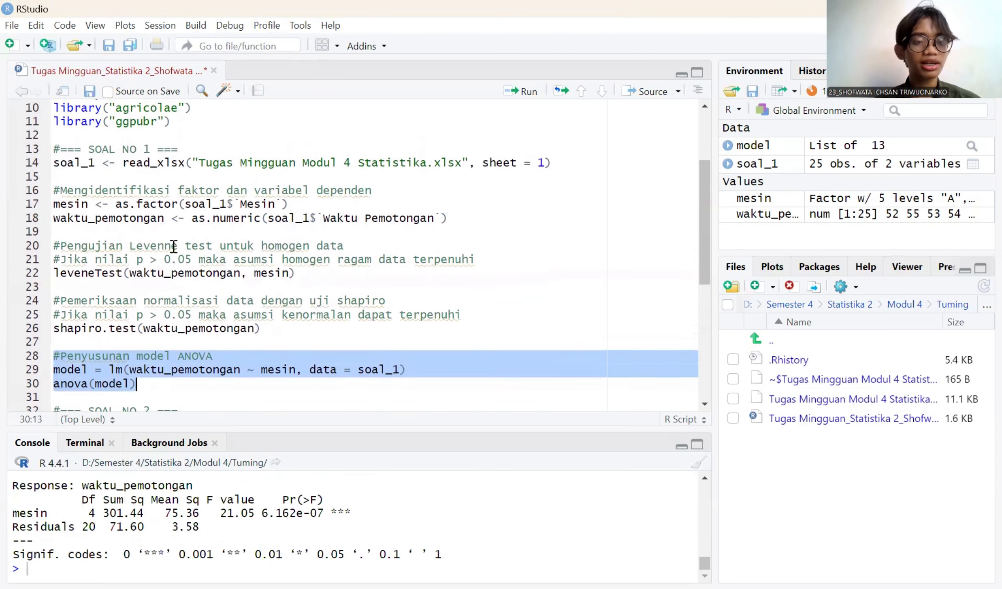
{"action": "scroll", "coordinate": [174, 246], "scroll_direction": "down", "scroll_amount": 1}
{"action": "scroll", "coordinate": [214, 207], "scroll_direction": "down", "scroll_amount": 2}
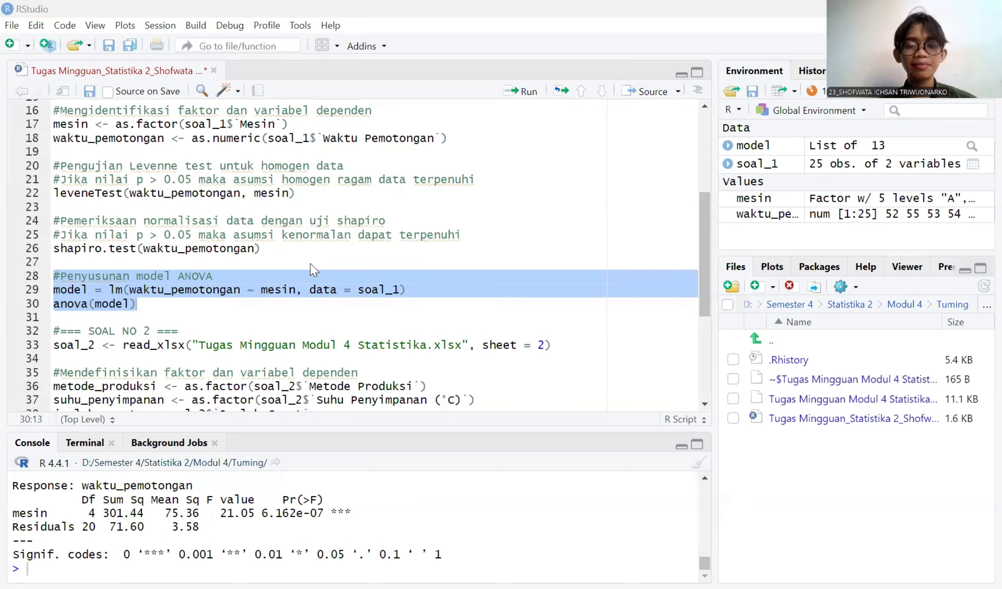
Switch to the assignment PDF to read question 2, and look through the data in the Soal 2 sheet in Excel
{"action": "key", "text": "alt+Tab"}
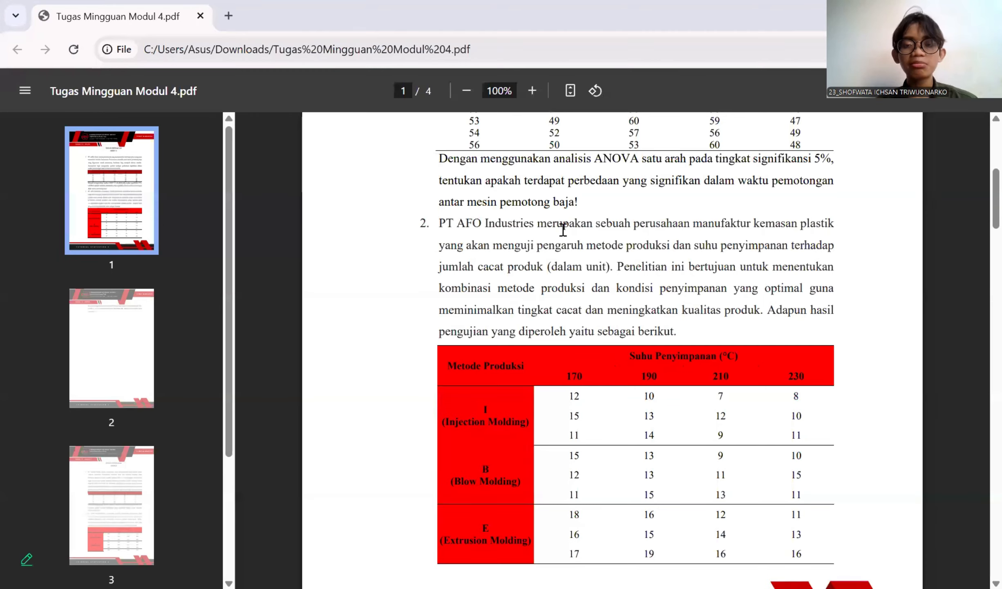
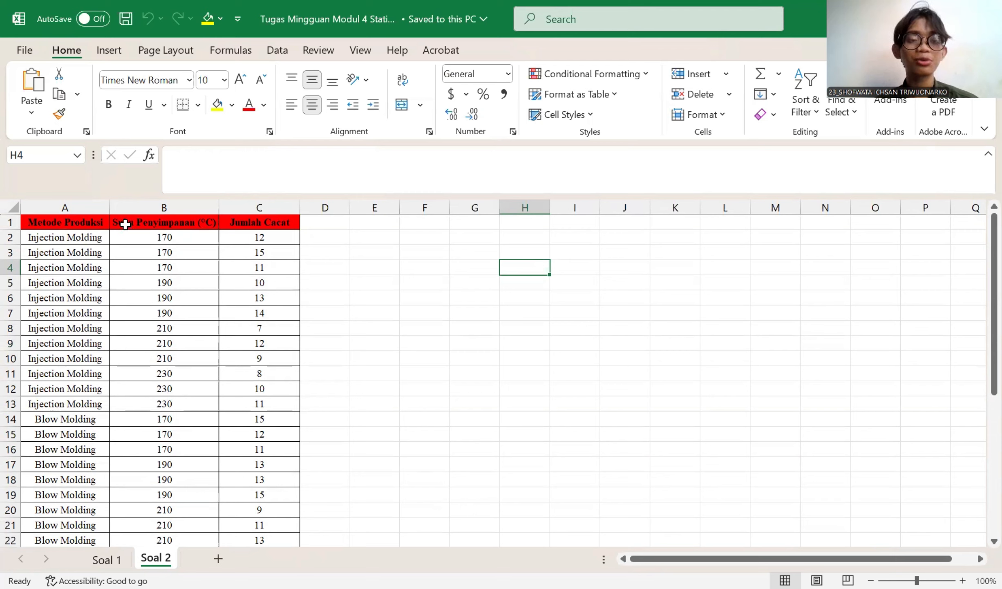
{"action": "scroll", "coordinate": [172, 322], "scroll_direction": "down", "scroll_amount": 4}
{"action": "scroll", "coordinate": [174, 322], "scroll_direction": "up", "scroll_amount": 4}
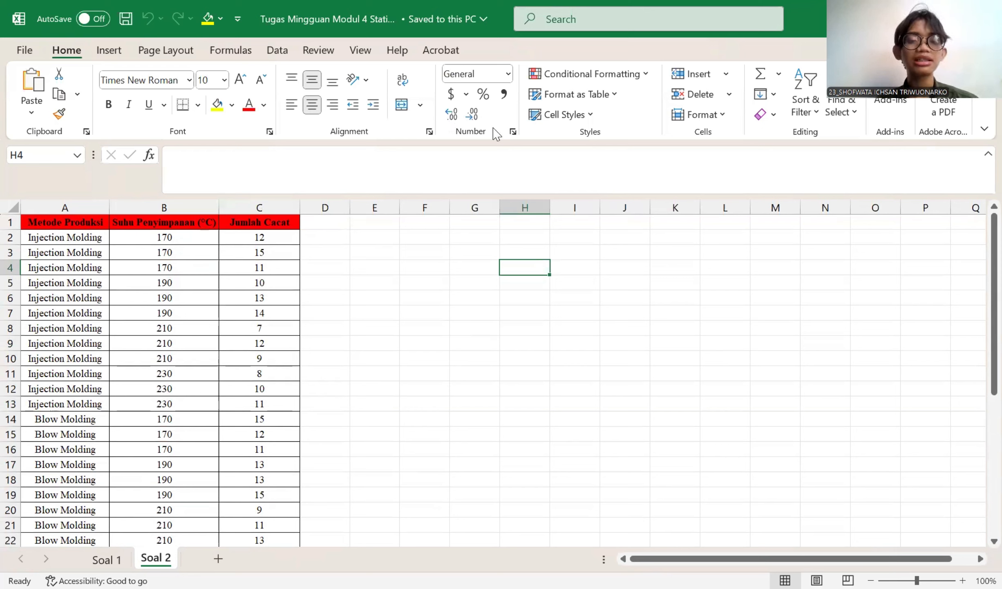
Return to RStudio and run the line that imports sheet 2 of "Tugas Mingguan Modul 4 Statistika.xlsx" as soal_2
{"action": "key", "text": "alt+Tab"}
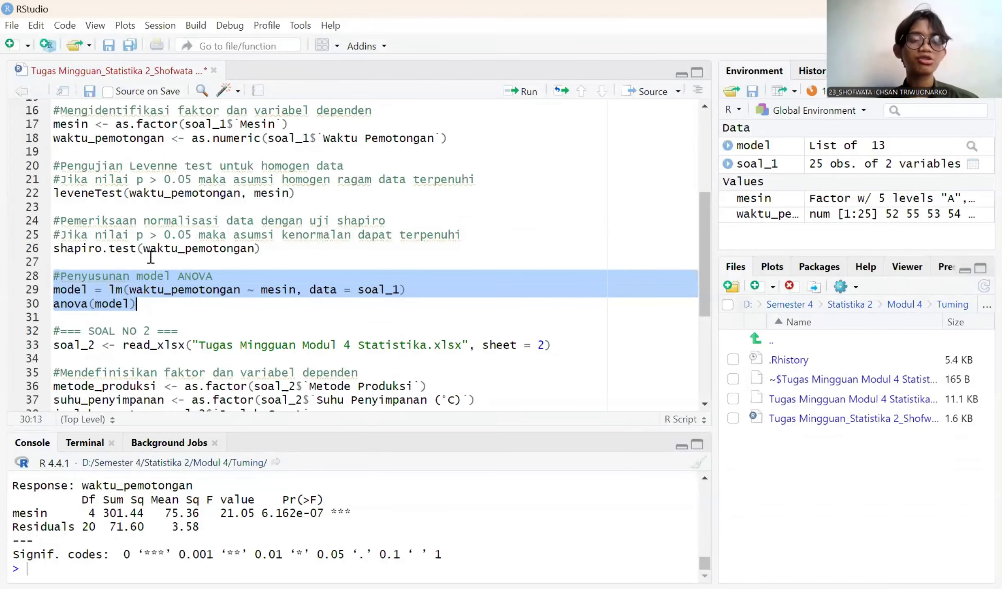
{"action": "scroll", "coordinate": [151, 257], "scroll_direction": "down", "scroll_amount": 2}
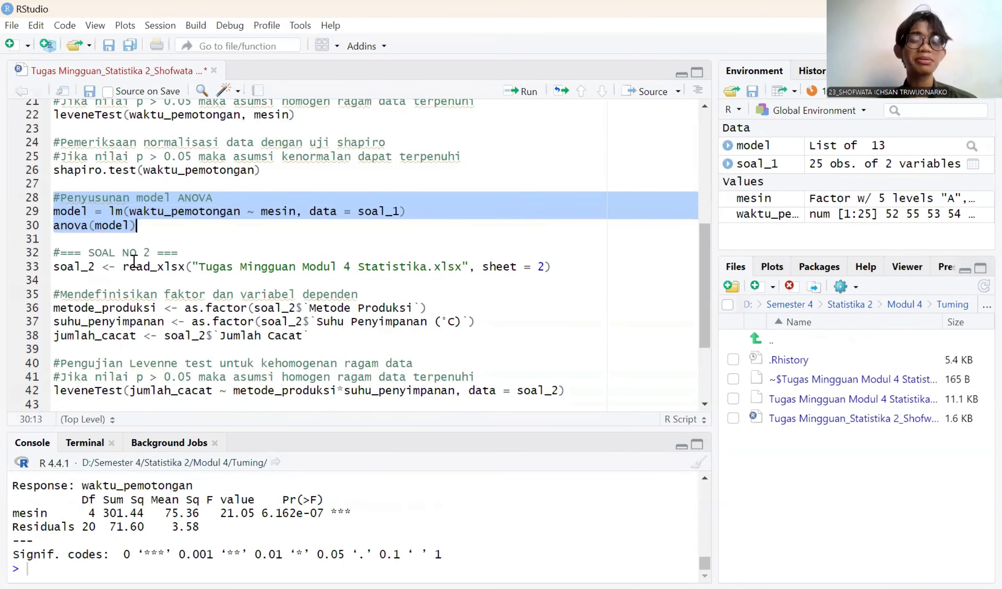
{"action": "scroll", "coordinate": [134, 260], "scroll_direction": "down", "scroll_amount": 1}
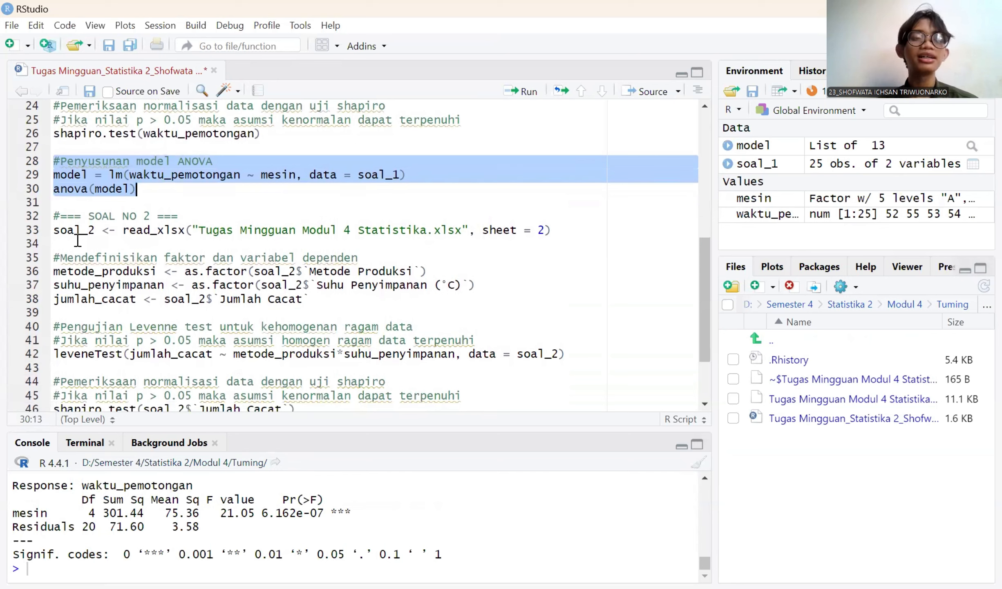
{"action": "left_click", "coordinate": [95, 232]}
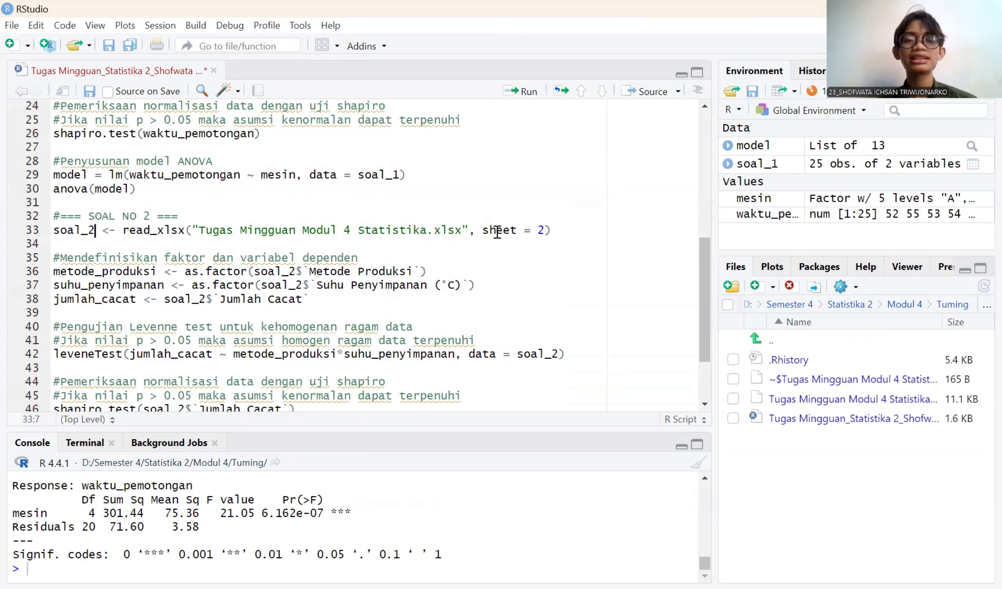
{"action": "left_click", "coordinate": [56, 231]}
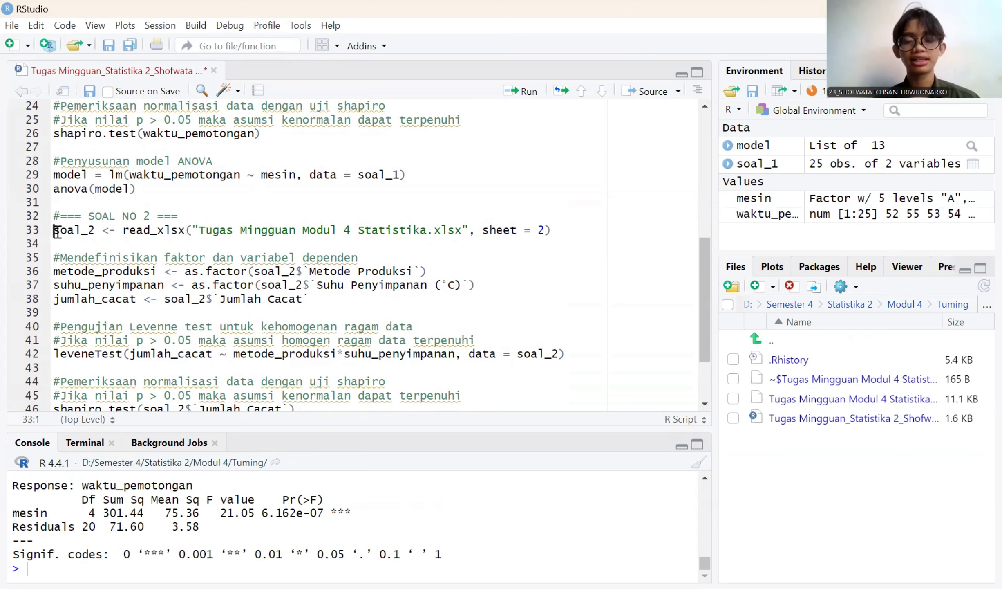
{"action": "key", "text": "ctrl+Return"}
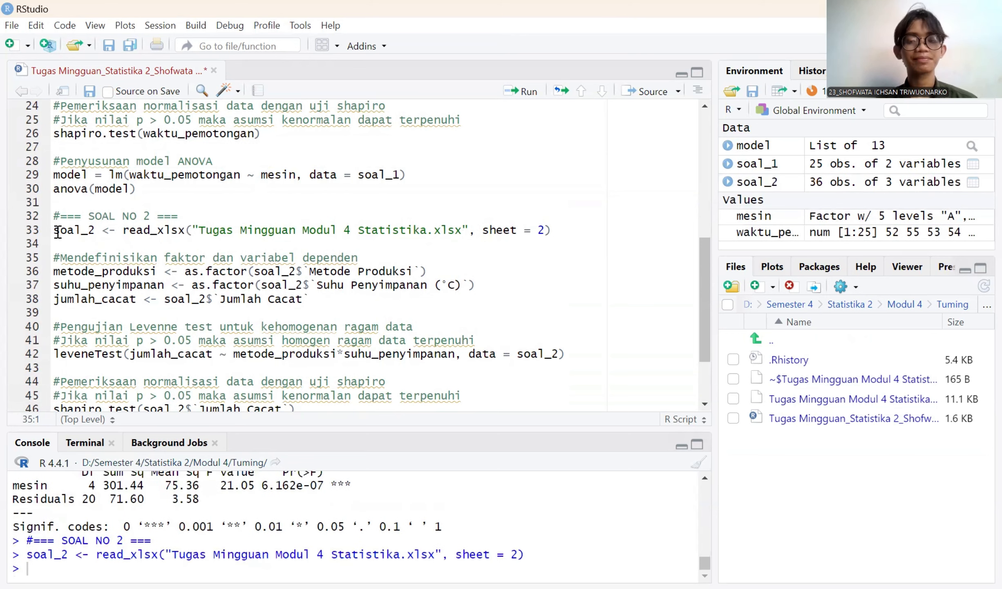
View the imported soal_2 data table, check its rows, and close the viewer
{"action": "left_click", "coordinate": [768, 181]}
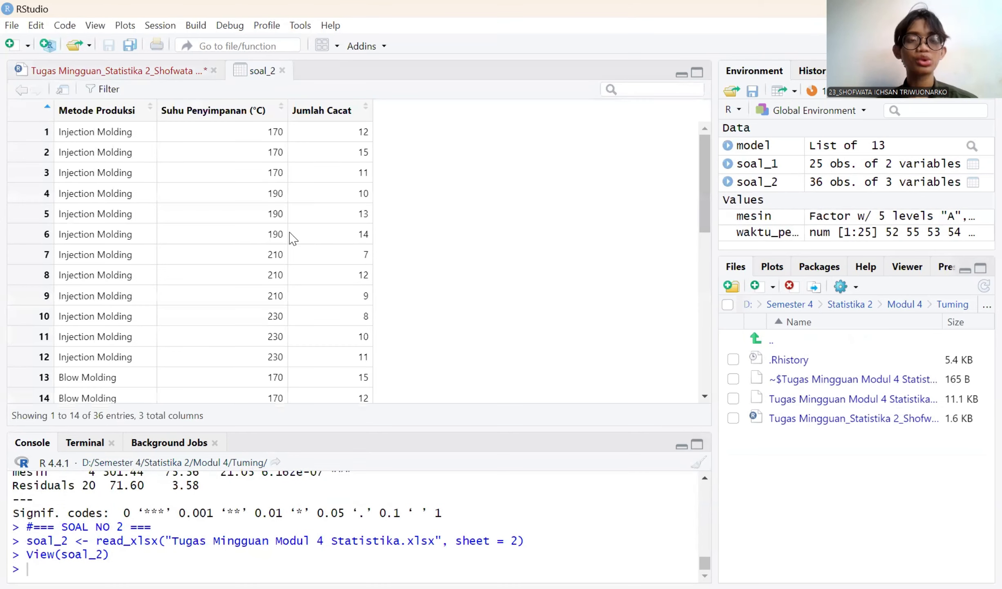
{"action": "scroll", "coordinate": [293, 238], "scroll_direction": "down", "scroll_amount": 5}
{"action": "scroll", "coordinate": [293, 238], "scroll_direction": "up", "scroll_amount": 5}
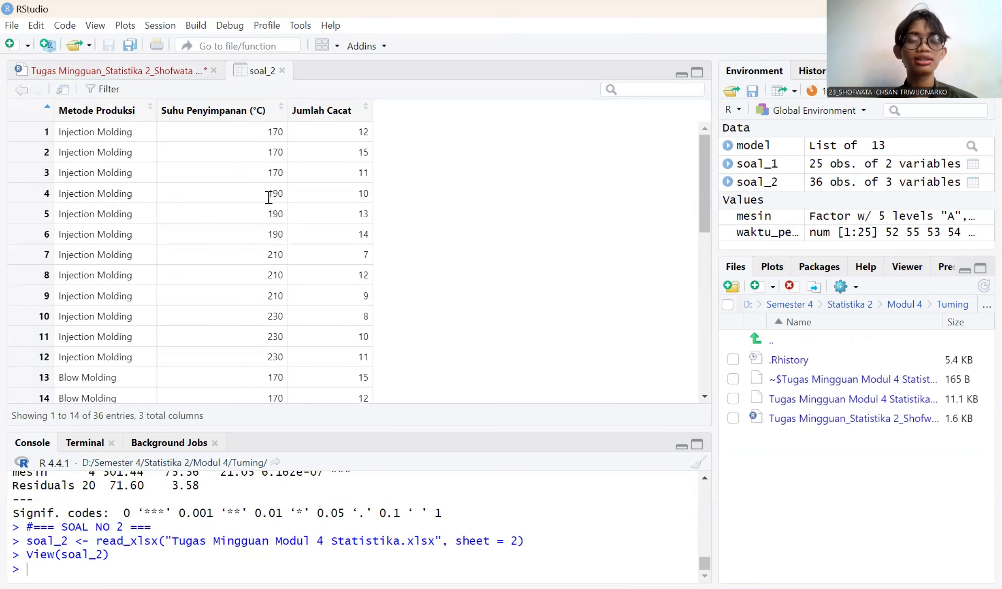
{"action": "left_click", "coordinate": [282, 70]}
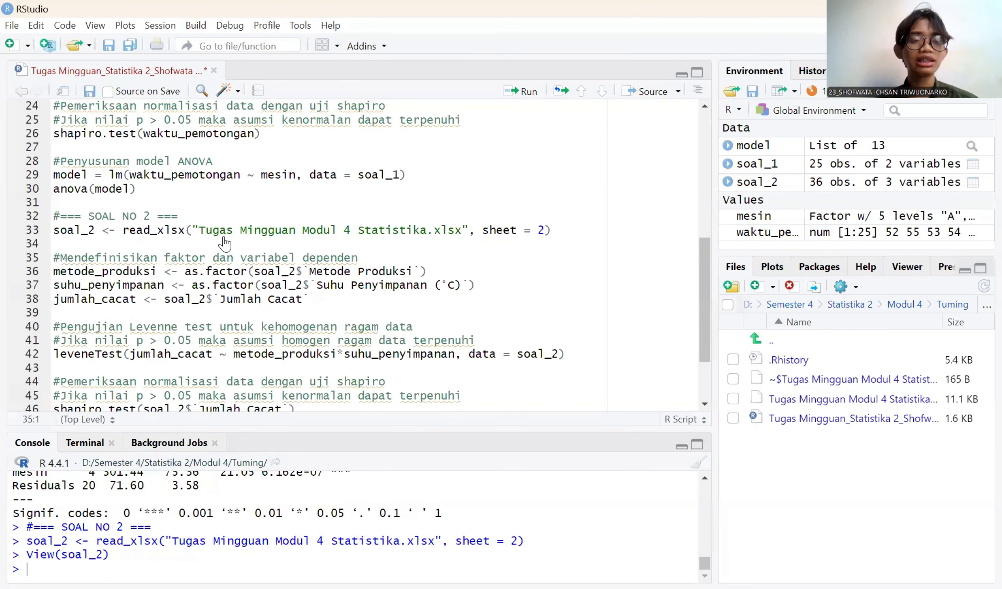
Run the lines that define metode_produksi and suhu_penyimpanan as factors and jumlah_cacat as the dependent variable from soal_2
{"action": "scroll", "coordinate": [225, 244], "scroll_direction": "down", "scroll_amount": 3}
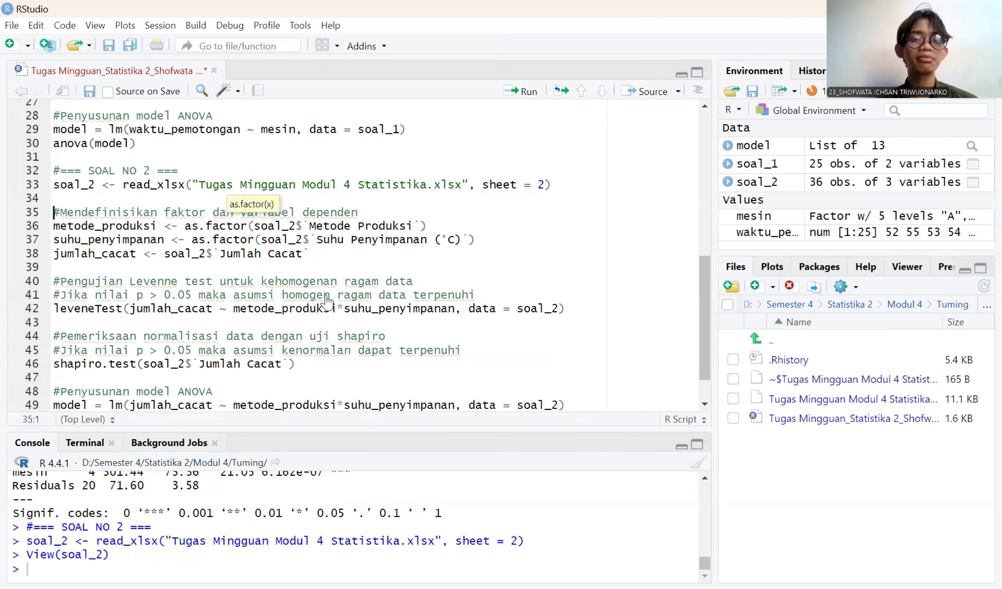
{"action": "left_click", "coordinate": [149, 200]}
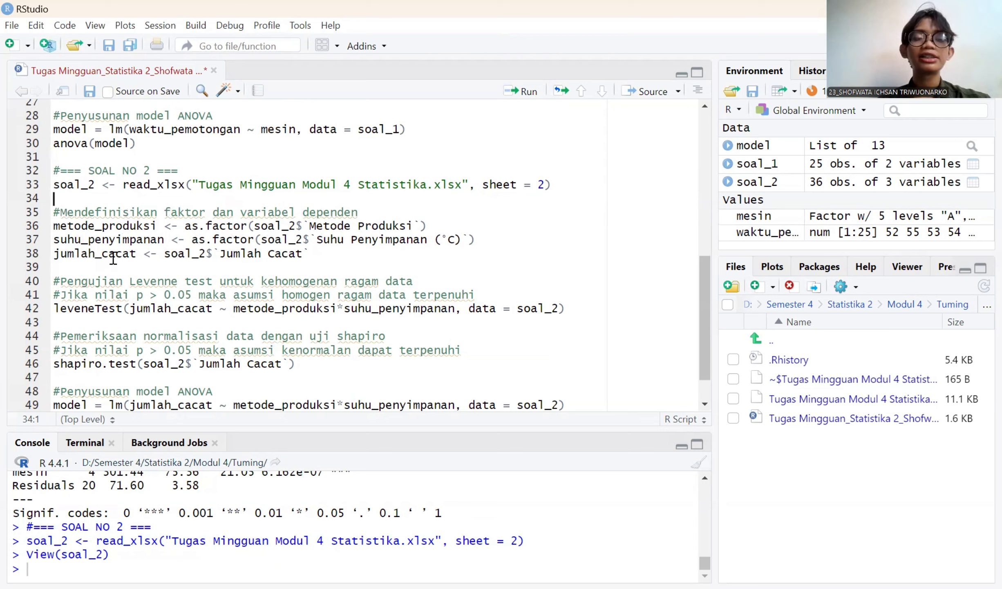
{"action": "left_click", "coordinate": [55, 213]}
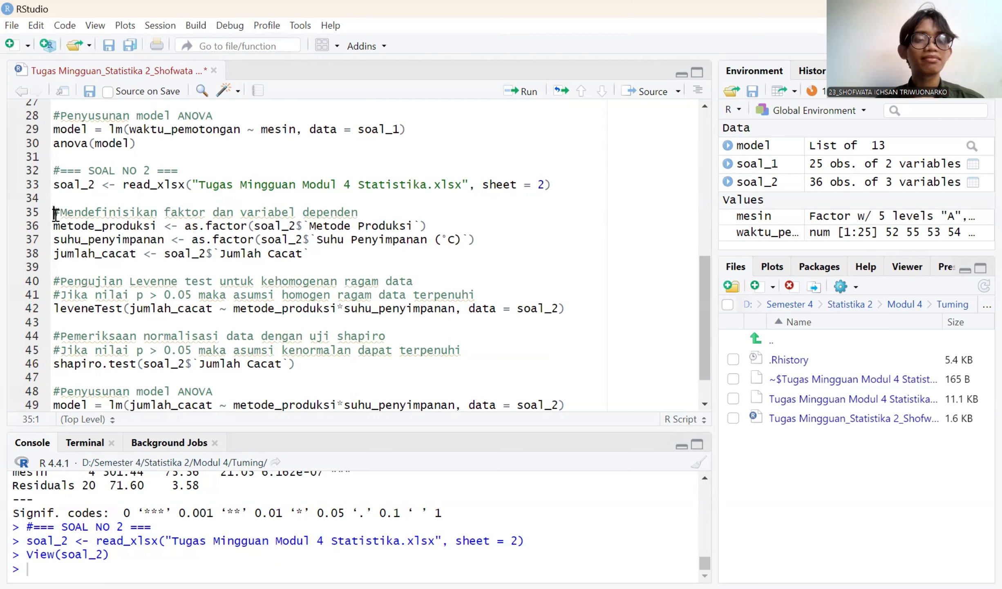
{"action": "key", "text": "shift+Down"}
{"action": "key", "text": "shift+Down"}
{"action": "key", "text": "shift+Down"}
{"action": "key", "text": "shift+Down"}
{"action": "key", "text": "shift+Left"}
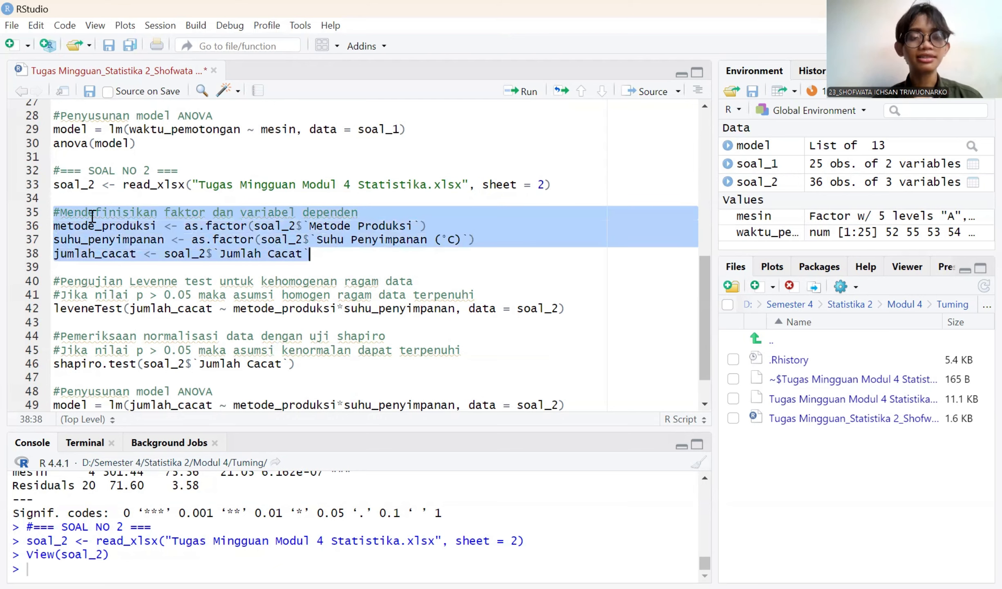
{"action": "key", "text": "ctrl+Return"}
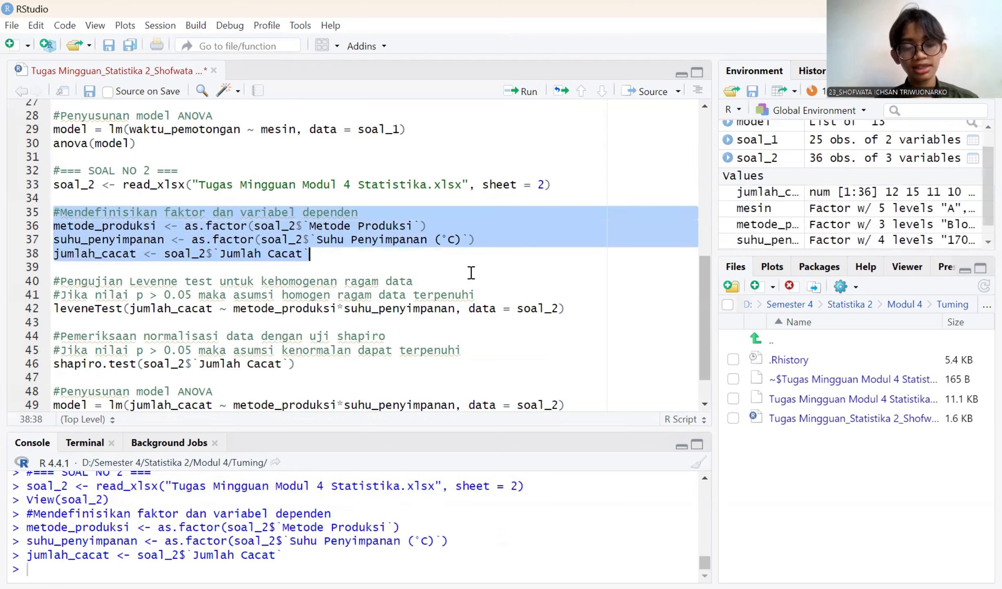
Run the Levene homogeneity test of jumlah_cacat by metode_produksi*suhu_penyimpanan on soal_2
{"action": "scroll", "coordinate": [188, 285], "scroll_direction": "down", "scroll_amount": 1}
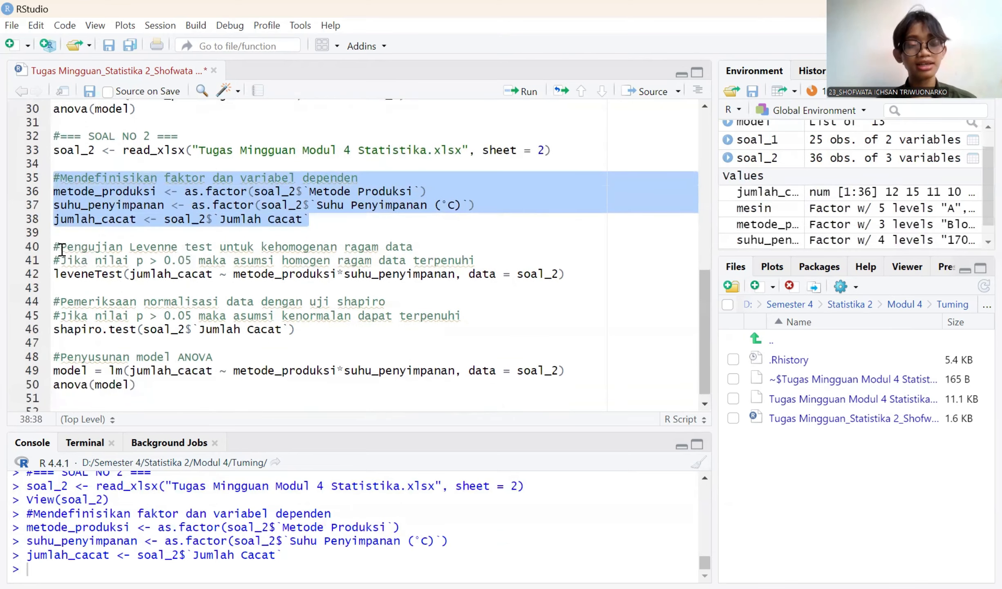
{"action": "left_click", "coordinate": [55, 247]}
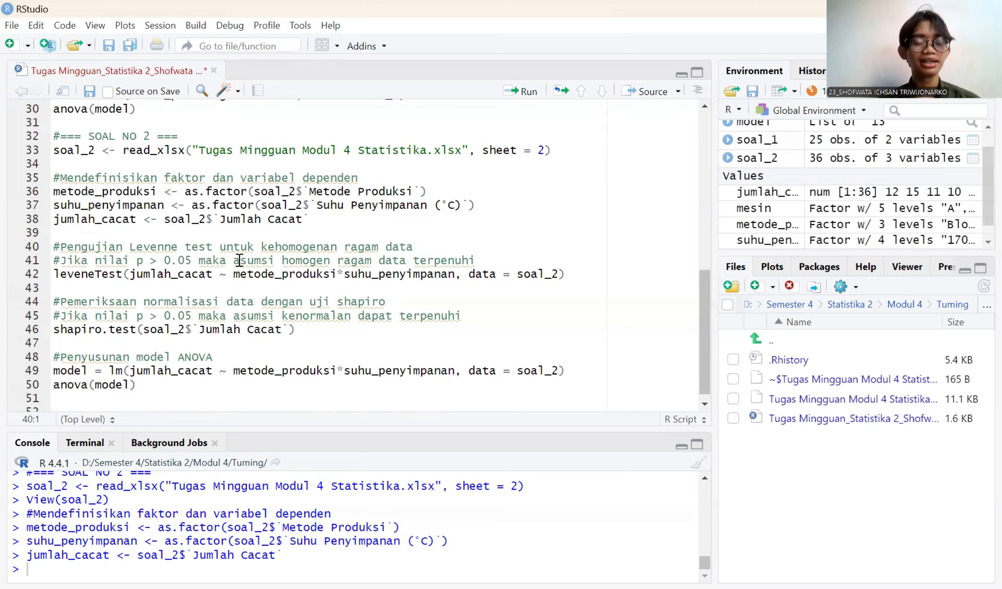
{"action": "key", "text": "shift+Down"}
{"action": "key", "text": "shift+Down"}
{"action": "key", "text": "shift+End"}
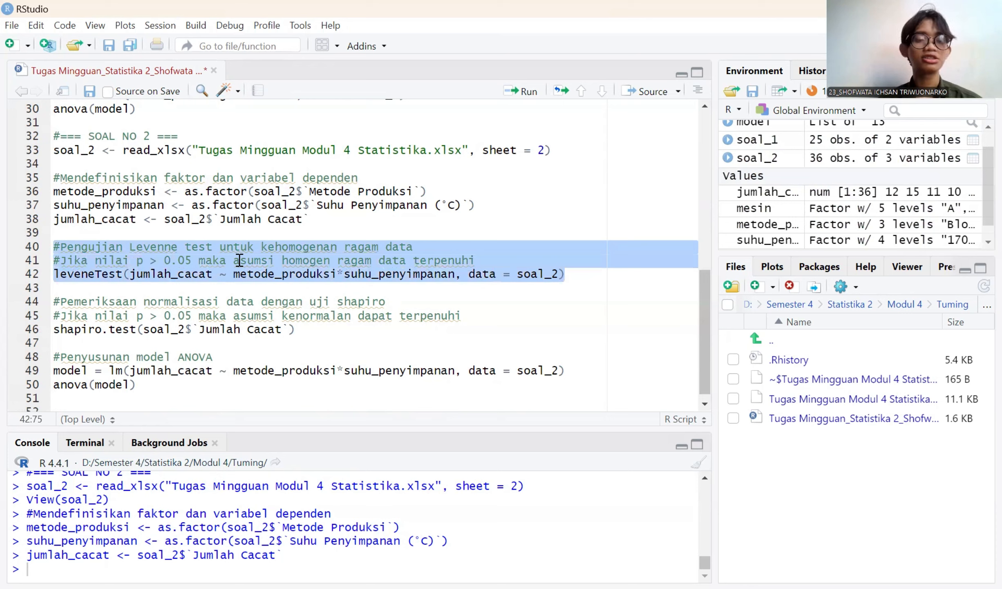
{"action": "key", "text": "ctrl+Return"}
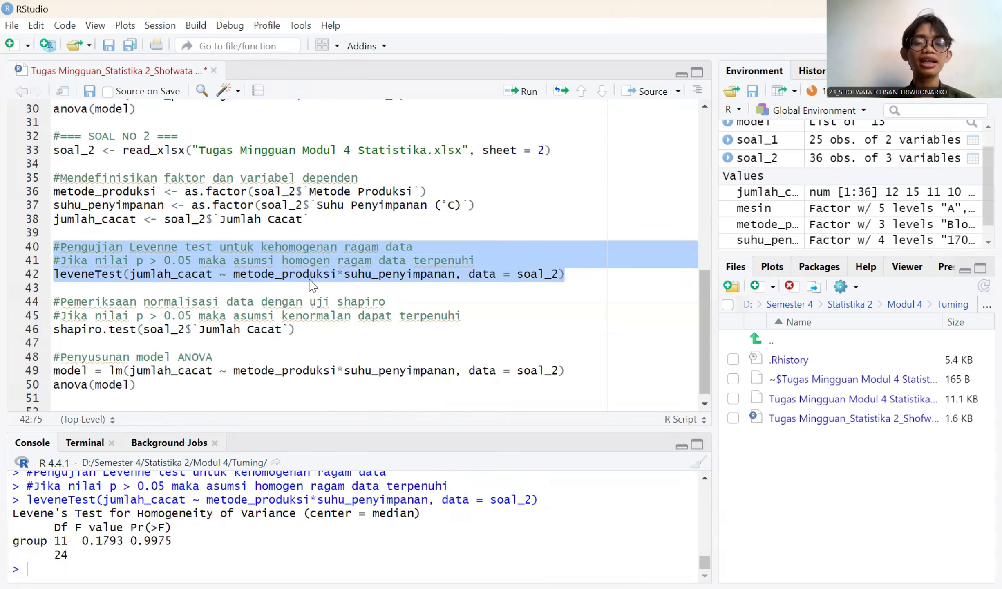
Run the Shapiro-Wilk normality test on the Jumlah Cacat column of soal_2
{"action": "left_click", "coordinate": [56, 302]}
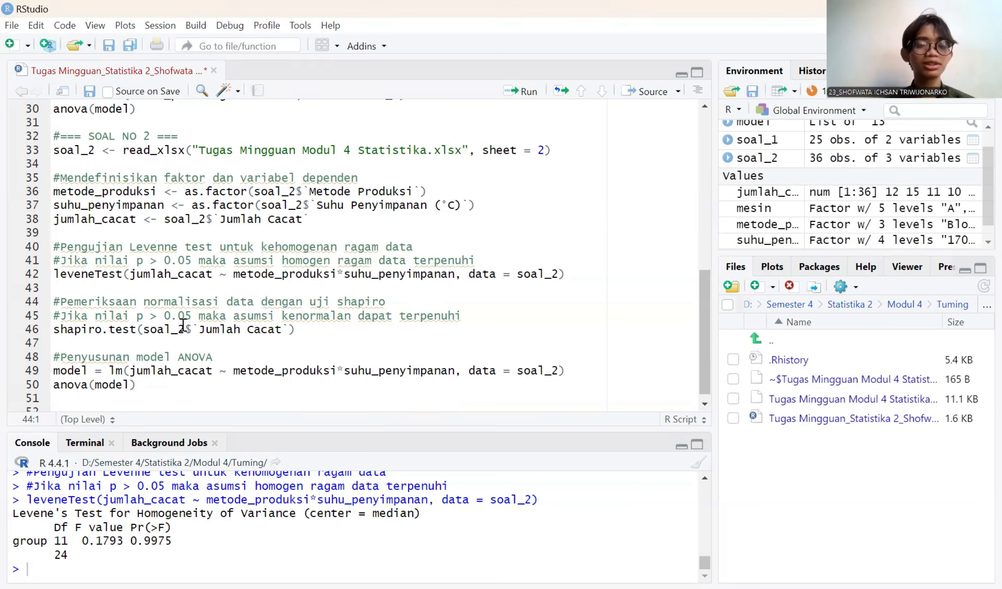
{"action": "scroll", "coordinate": [129, 332], "scroll_direction": "down", "scroll_amount": 1}
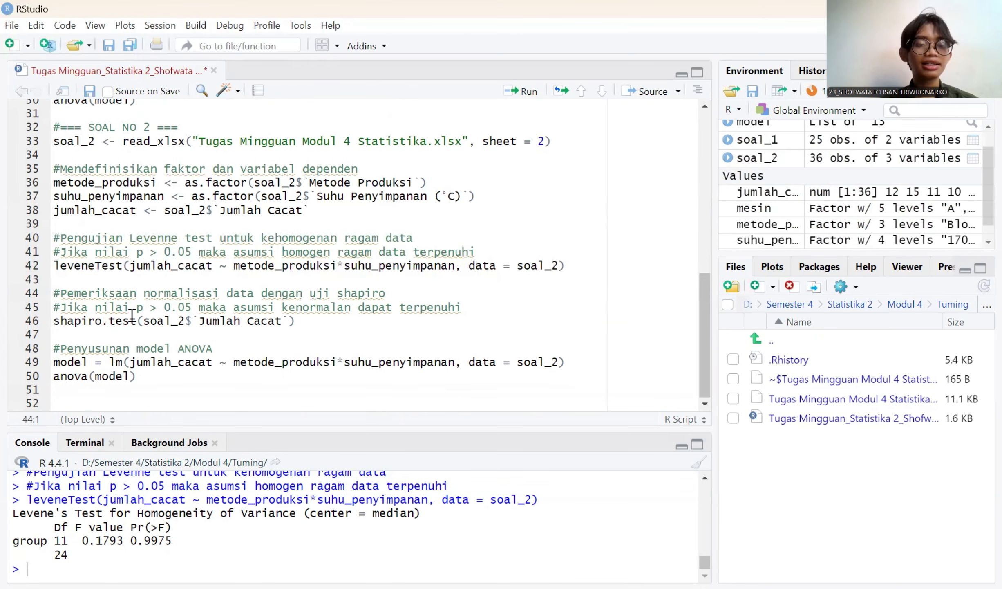
{"action": "key", "text": "shift+Down"}
{"action": "key", "text": "shift+Down"}
{"action": "key", "text": "shift+Down"}
{"action": "key", "text": "shift+Left"}
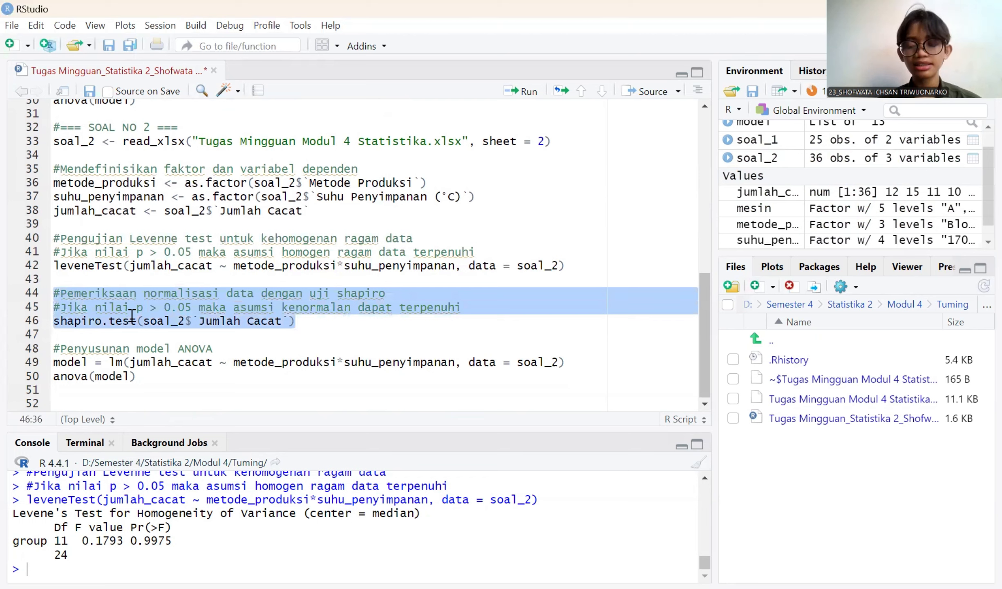
{"action": "key", "text": "ctrl+Return"}
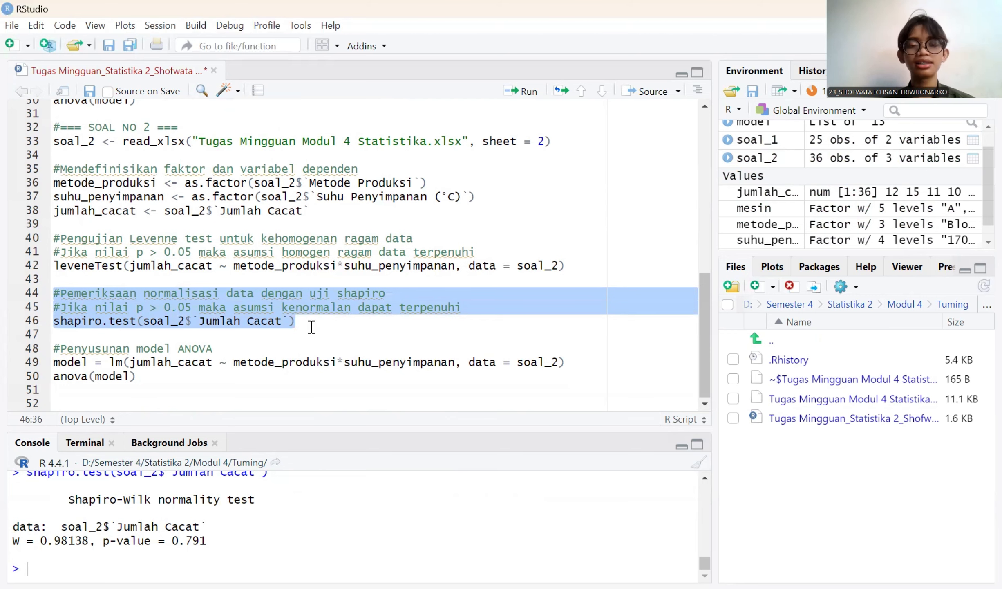
Run the lines that fit jumlah_cacat by metode_produksi*suhu_penyimpanan on soal_2 and output the two-way ANOVA table
{"action": "left_click", "coordinate": [55, 352]}
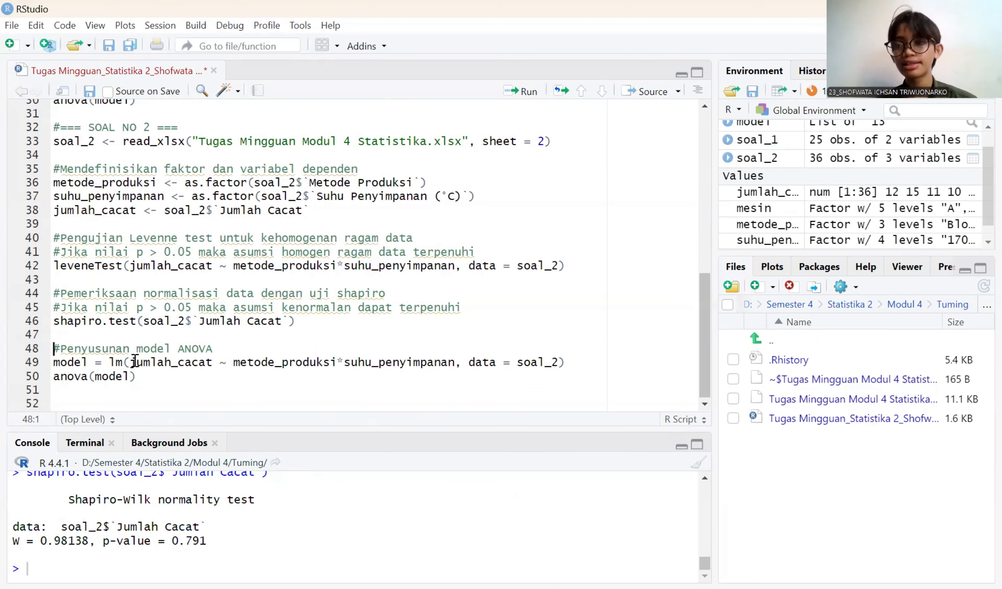
{"action": "key", "text": "shift+Down"}
{"action": "key", "text": "shift+Down"}
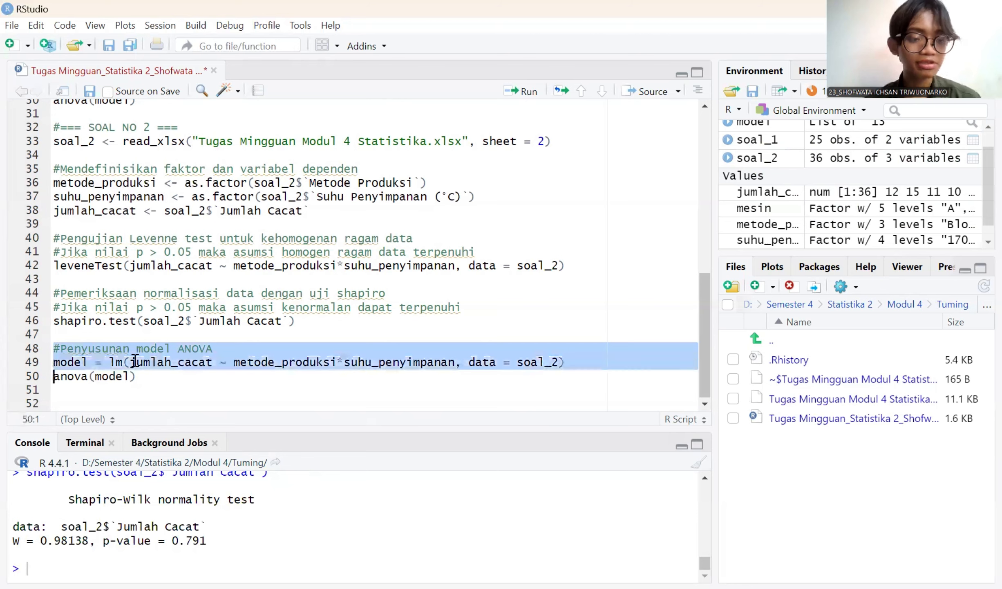
{"action": "key", "text": "shift+End"}
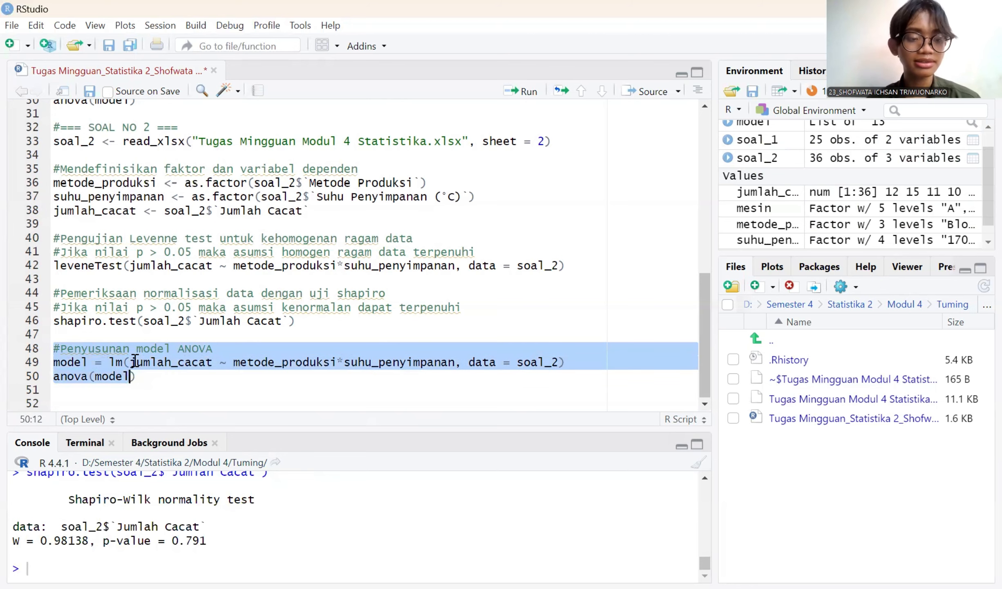
{"action": "key", "text": "ctrl+Return"}
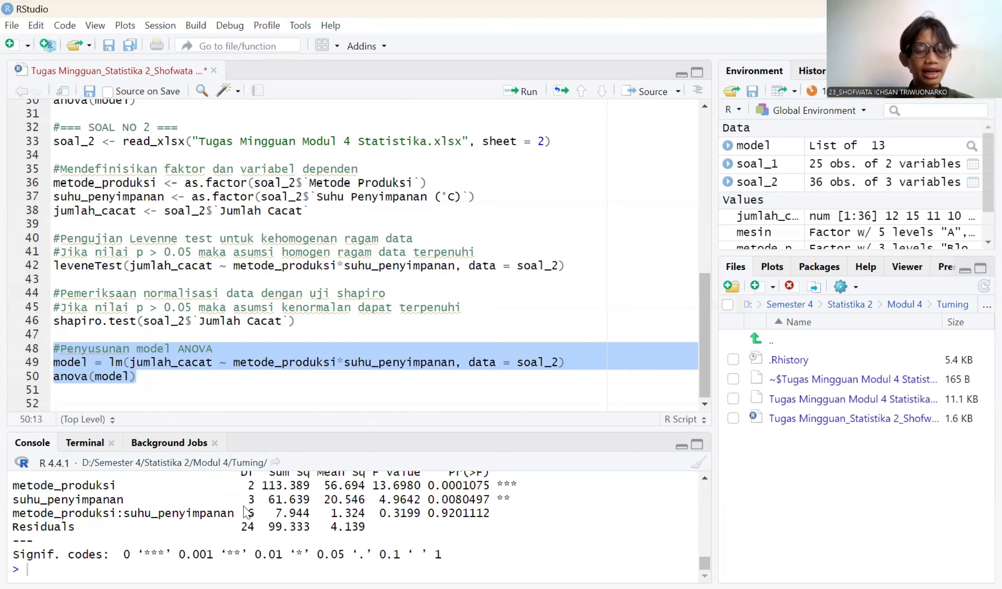
{"action": "scroll", "coordinate": [358, 523], "scroll_direction": "up", "scroll_amount": 1}
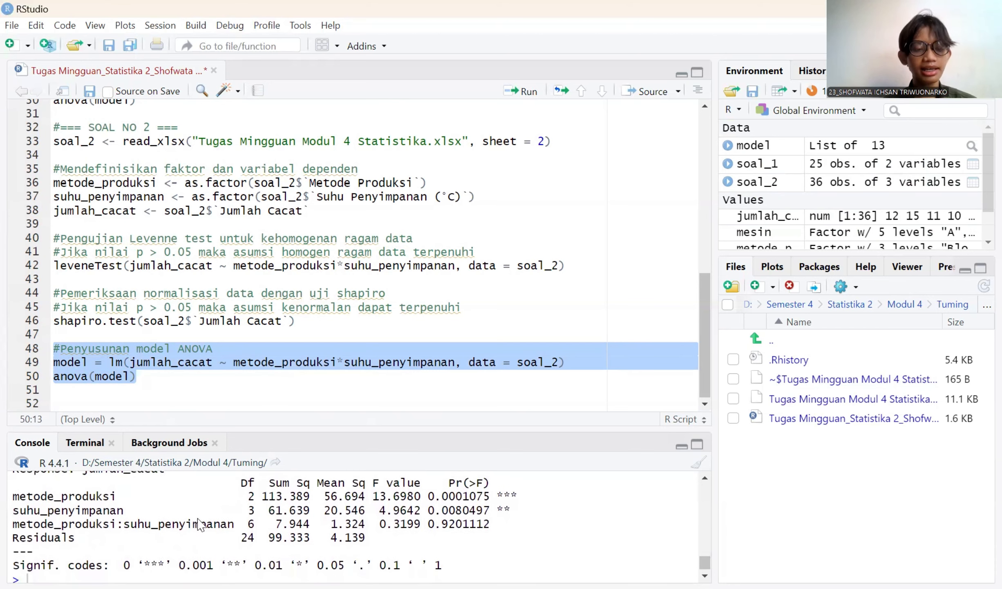